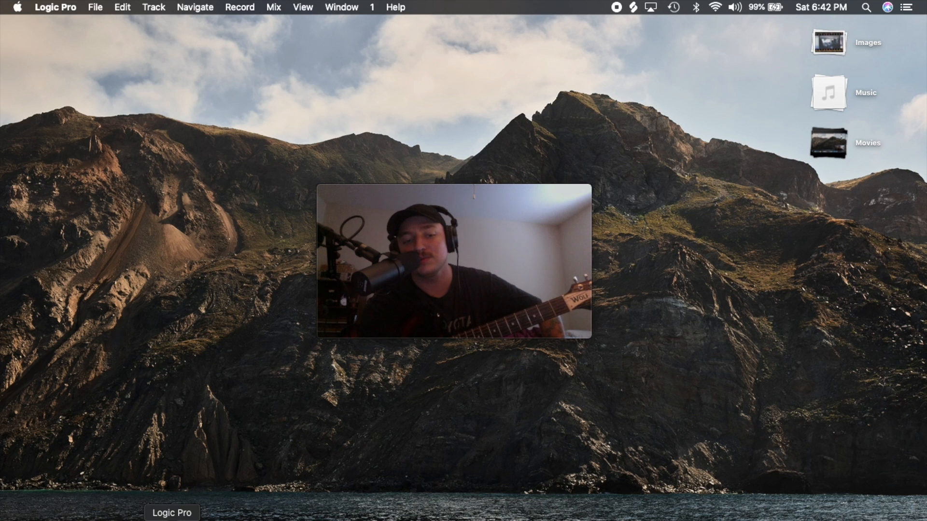
Step: Switch to Logic Pro and play back the project, turning off Audio 1's input monitoring, and finish with the Voice track selected
left_click(166, 518)
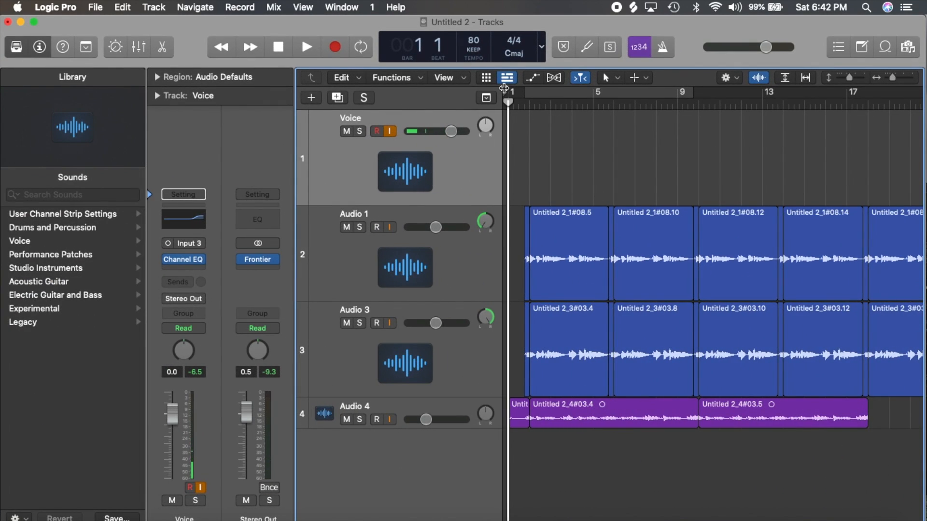
key("space")
left_click(391, 254)
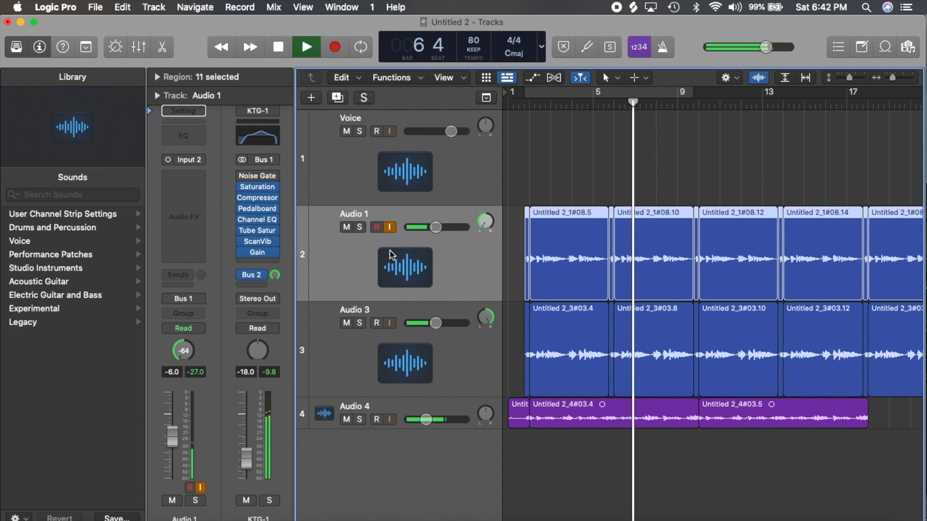
left_click(390, 226)
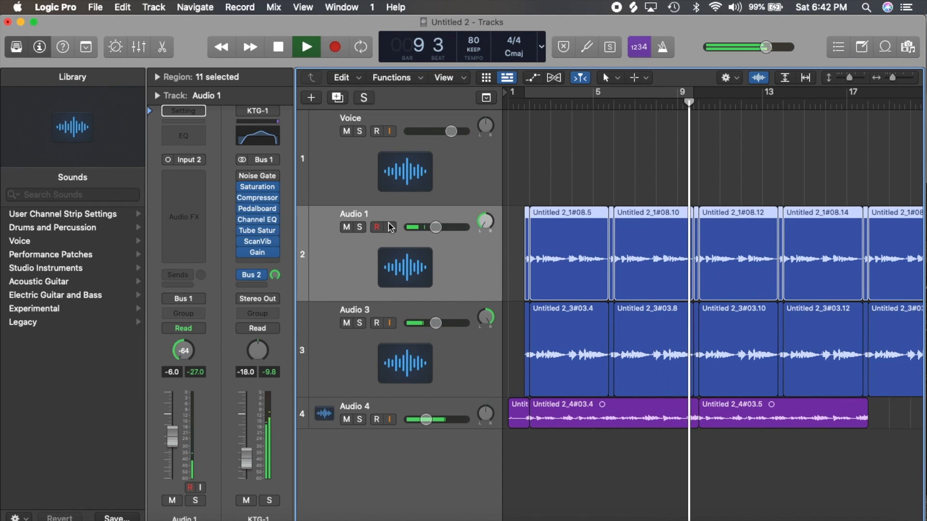
key("space")
left_click(396, 184)
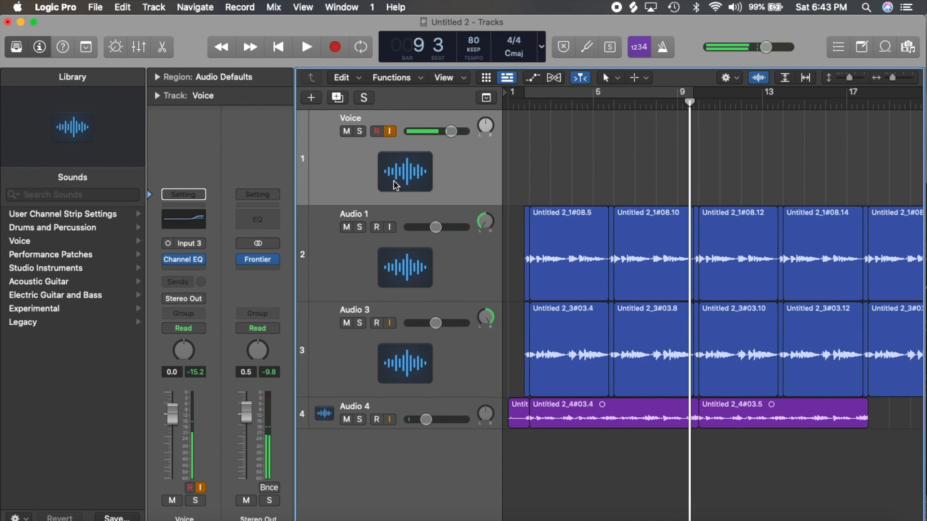
left_click(20, 22)
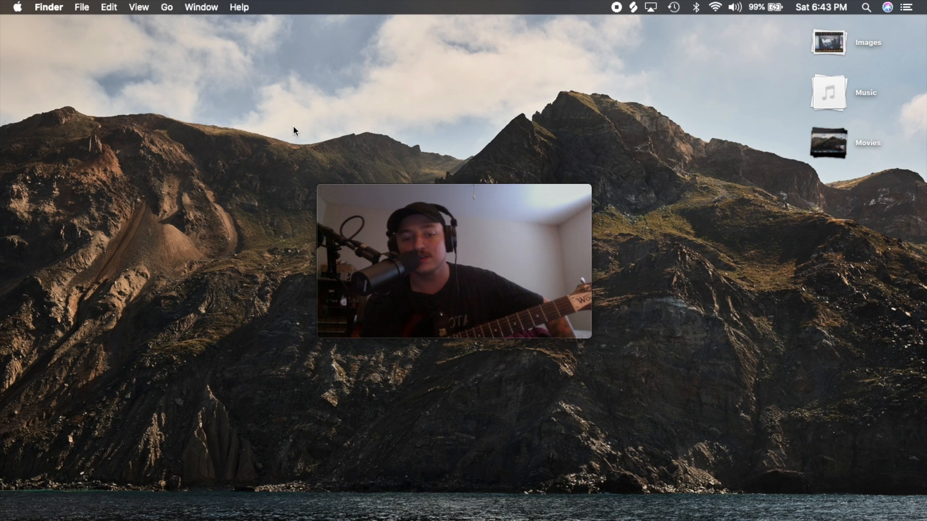
left_click(176, 515)
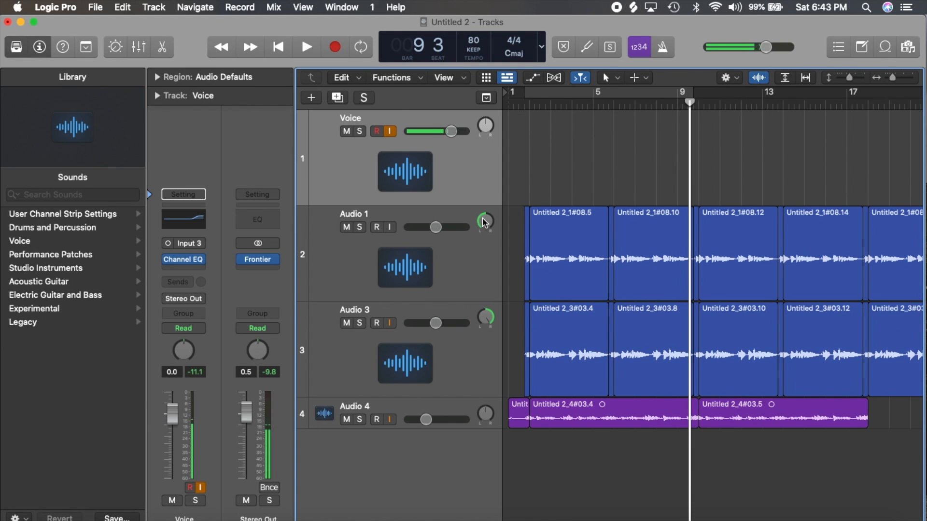
Step: Centre Audio 1's pan, and enable recording on the Voice track and input monitoring on Audio 1
left_click_drag(488, 226, 487, 236)
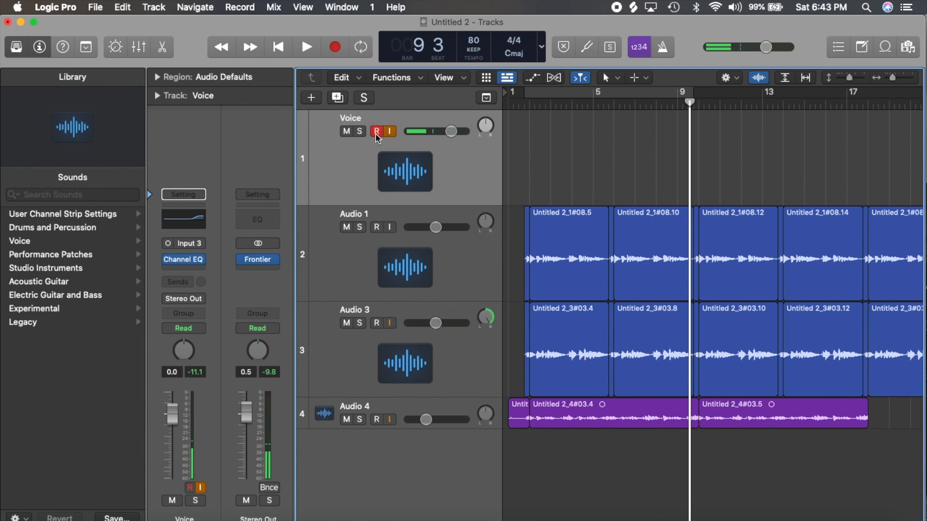
left_click(394, 245)
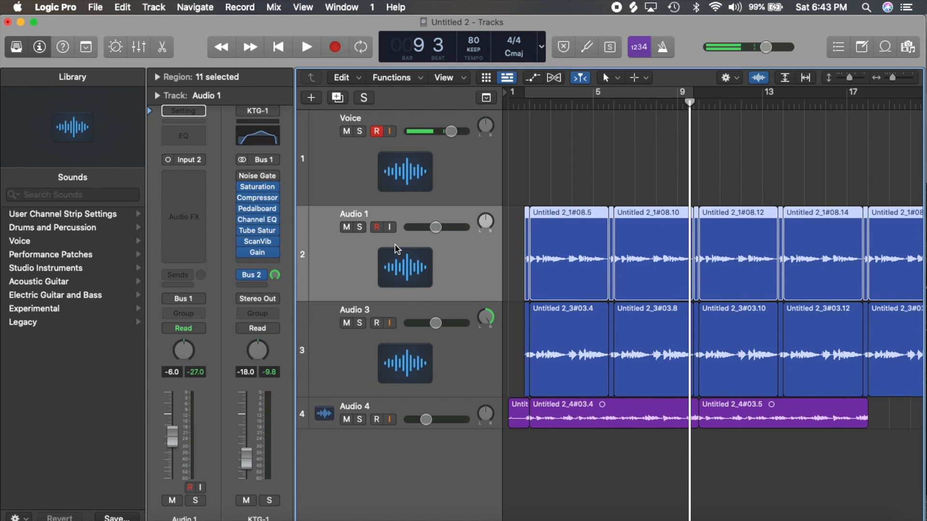
left_click(390, 228)
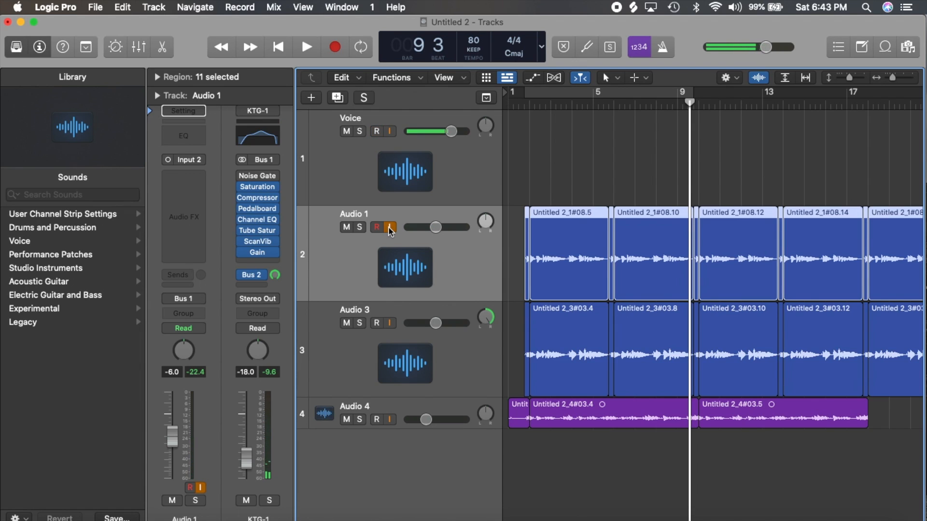
Step: Bypass the KTG-1 bus effects from Saturation through Gain, together with its Bus 2 send
mouse_move(241, 190)
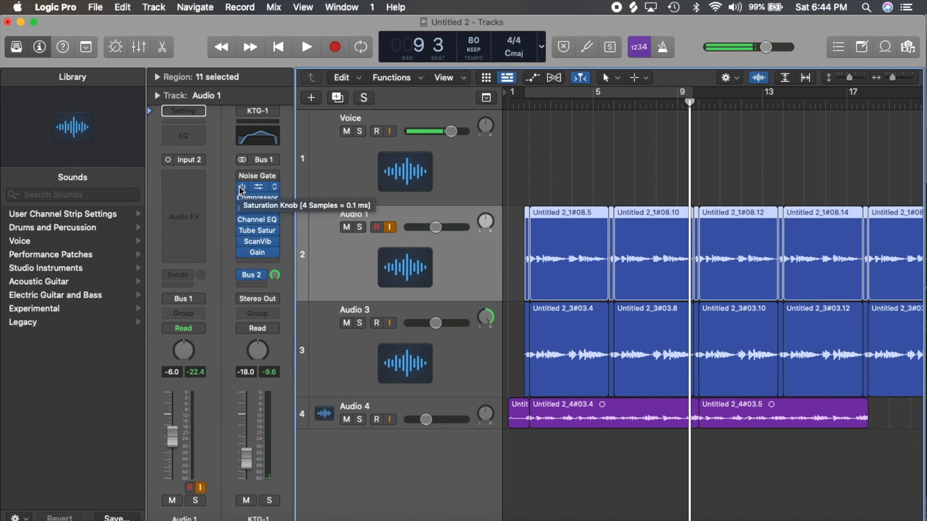
left_click_drag(242, 187, 245, 280)
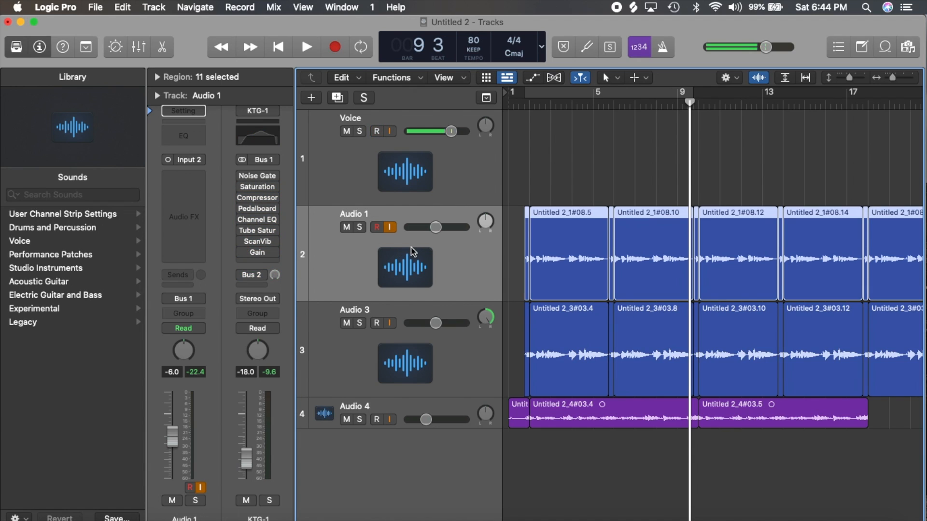
Step: Turn the Saturation Knob plug-in on KTG-1 back on and review its saturation amount and type
mouse_move(263, 189)
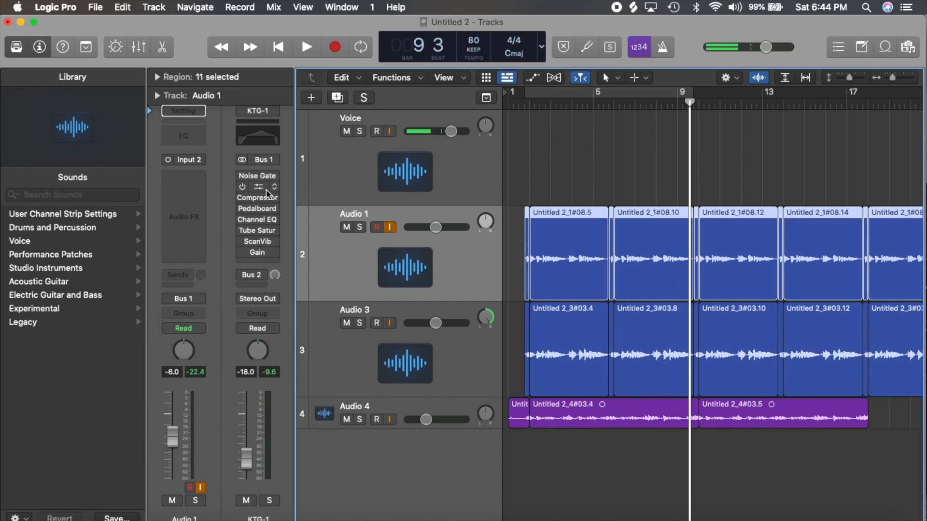
left_click(241, 187)
left_click(257, 186)
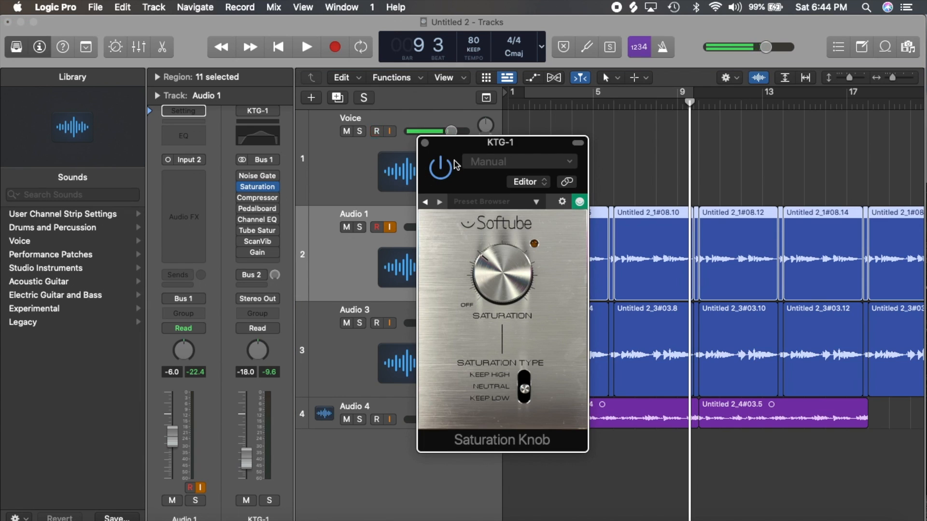
left_click_drag(455, 149, 563, 132)
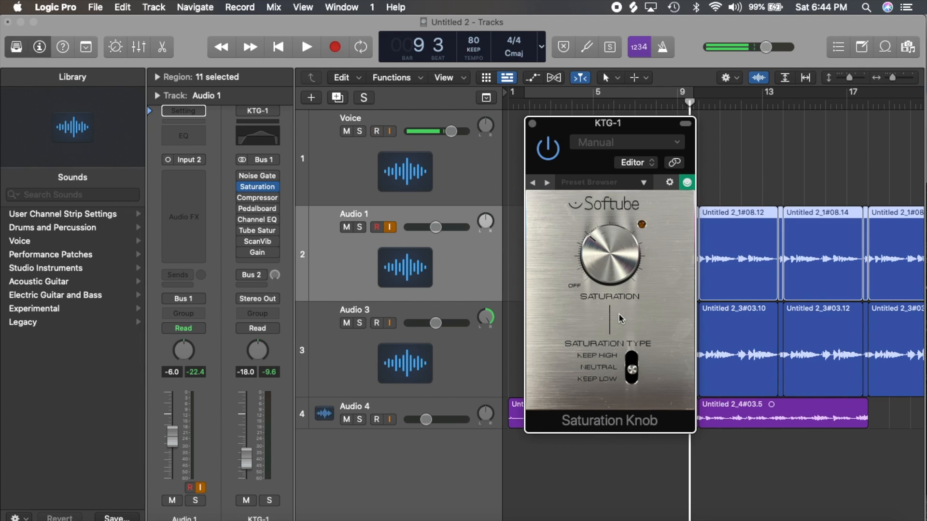
left_click(533, 124)
Step: Turn on the KTG-1 Compressor and review its Guitar Heavy preset with the Studio FET model
mouse_move(239, 201)
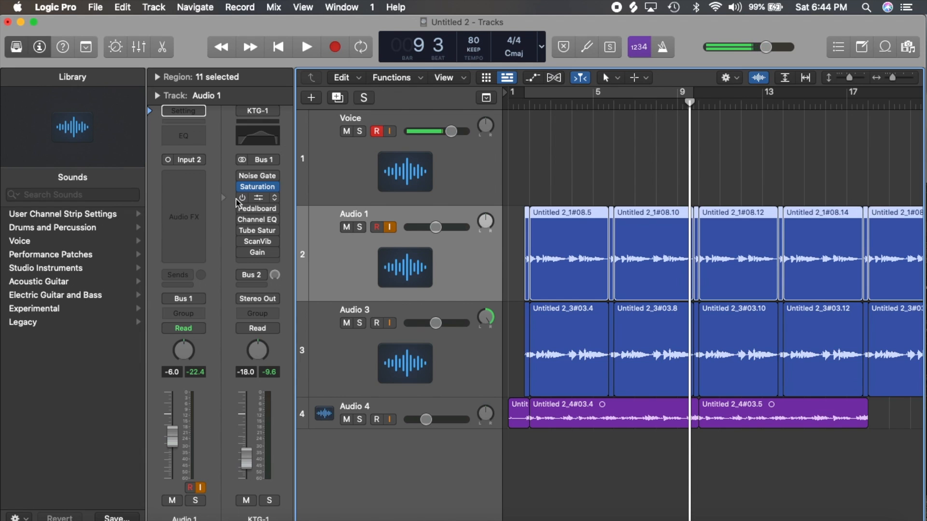
left_click(260, 199)
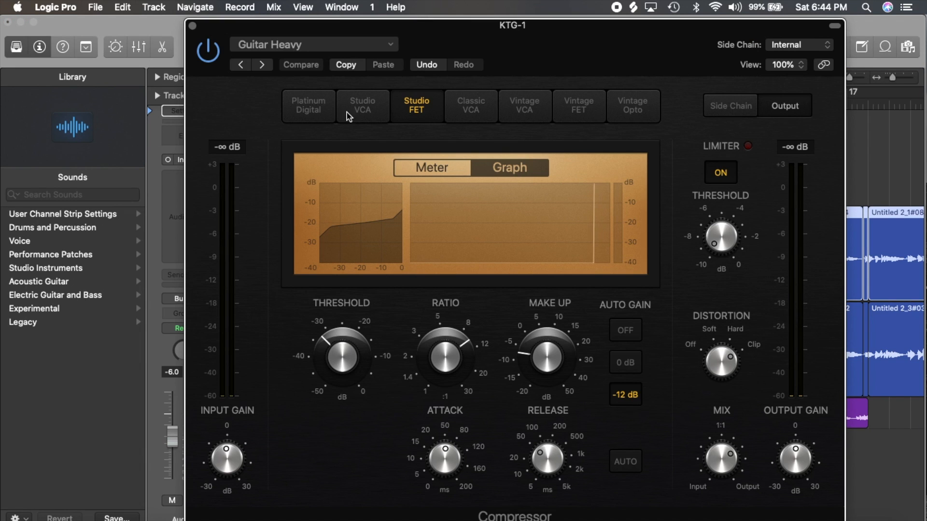
mouse_move(447, 40)
left_mouse_down()
mouse_move(494, 28)
mouse_move(447, 30)
left_mouse_up()
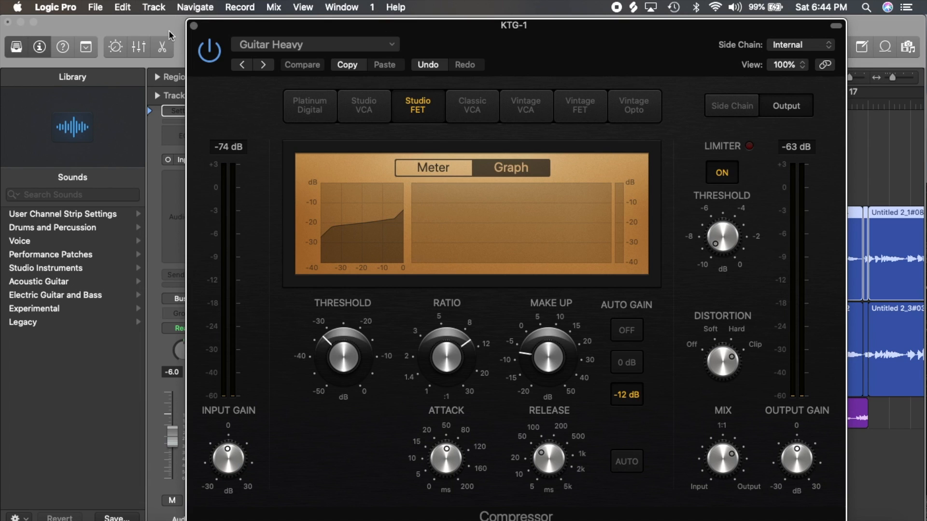
left_click(194, 25)
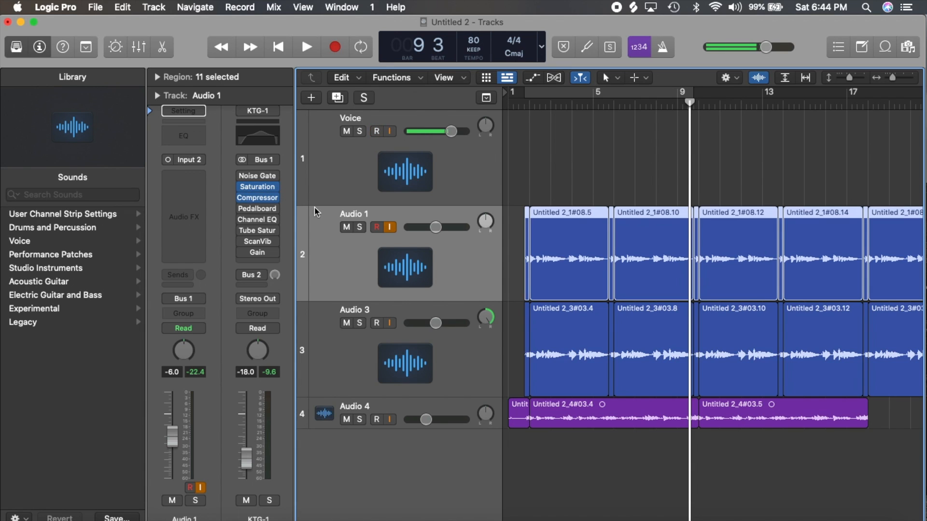
Step: Turn on the KTG-1 Pedalboard and review its TubeBurner and Grit pedals
left_click(259, 214)
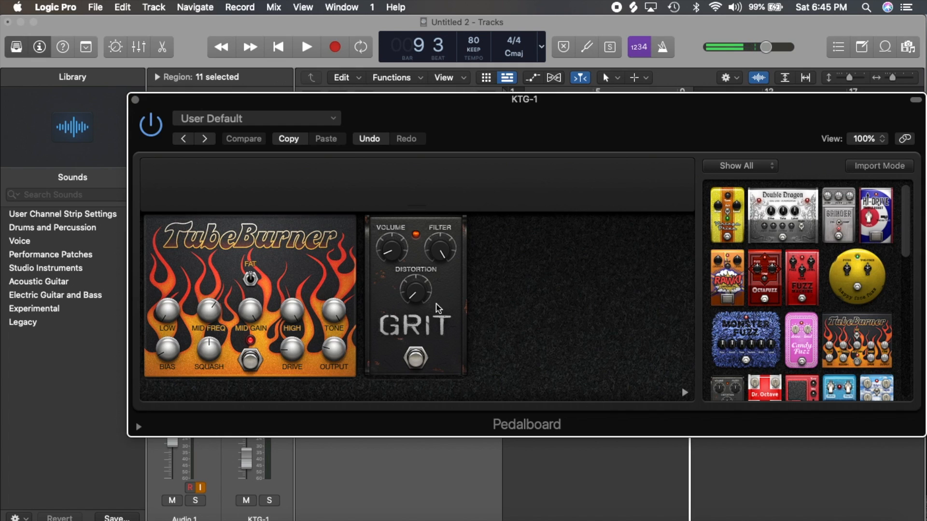
left_click_drag(454, 337, 473, 334)
left_click(135, 100)
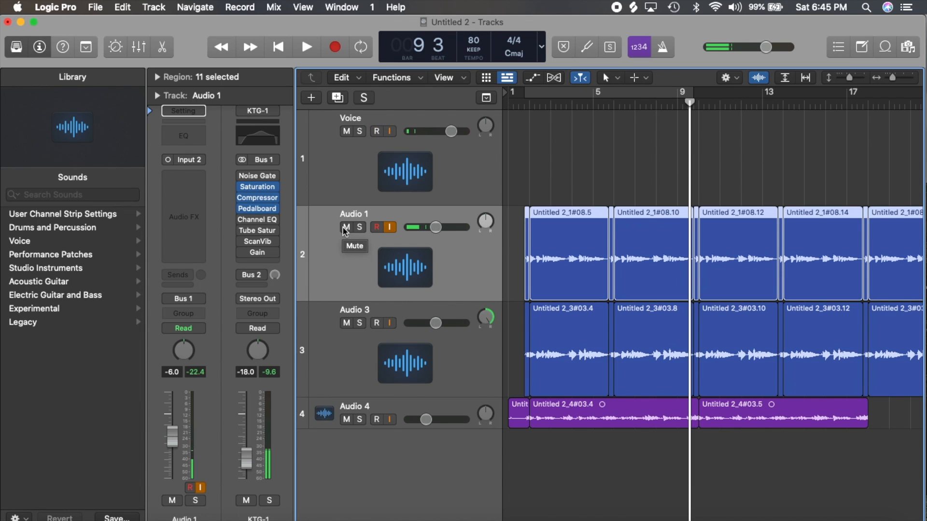
Step: Turn on the KTG-1 Channel EQ and set its high-cut frequency to 13000 Hz
left_click(243, 220)
left_click(250, 223)
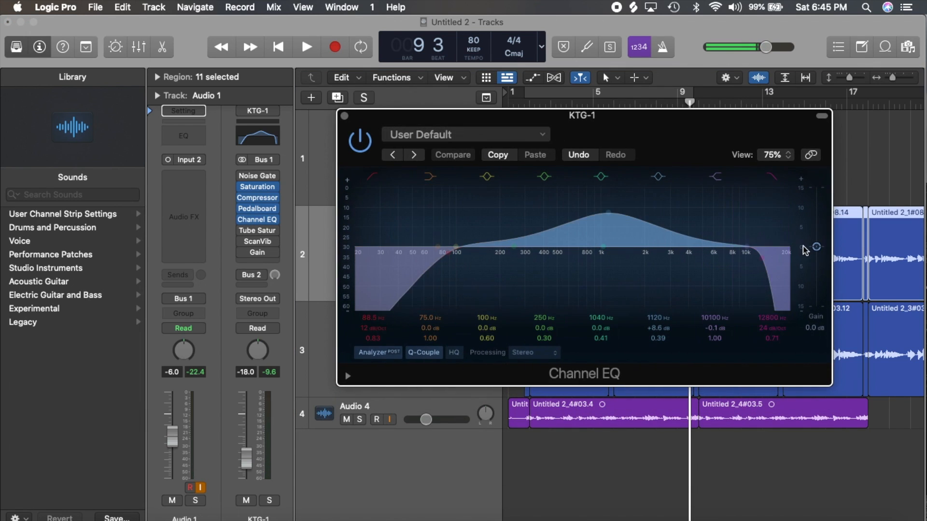
left_click_drag(759, 263, 760, 257)
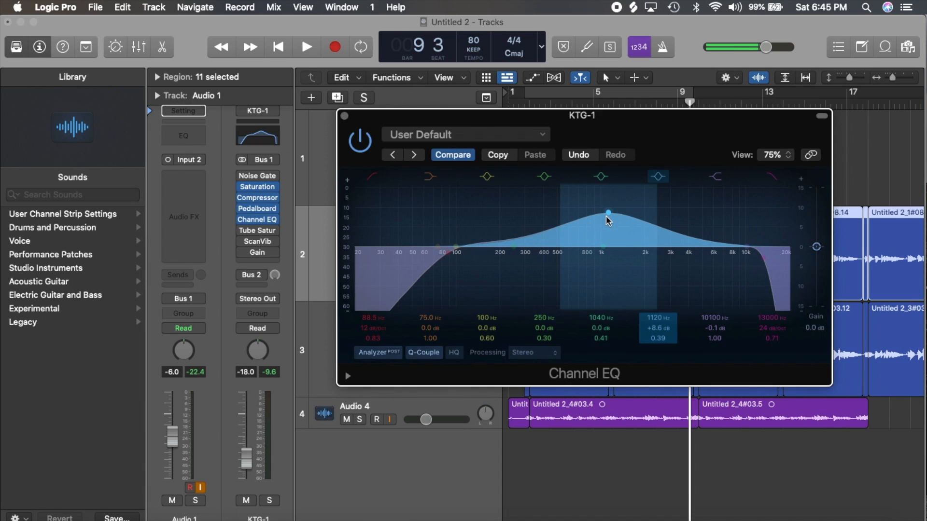
left_click(344, 116)
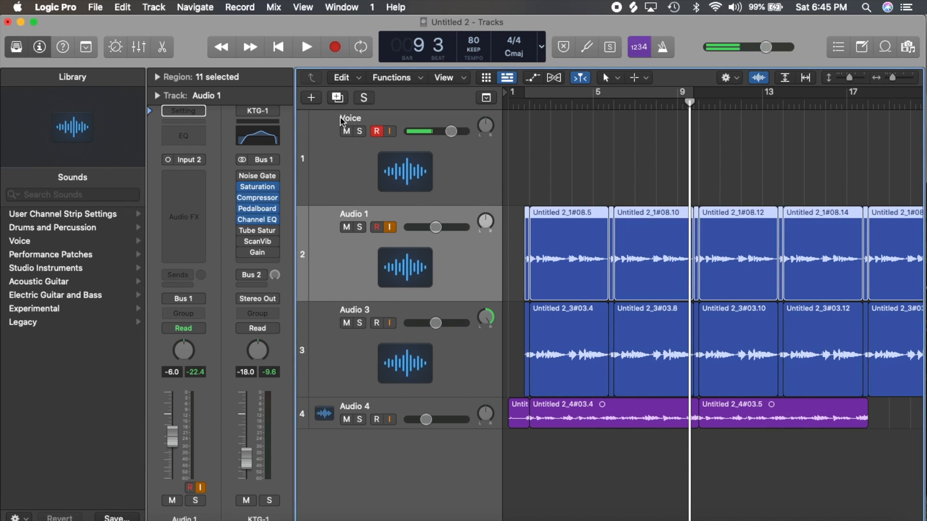
Step: Turn on the Tube Saturator Vintage plug-in on KTG-1 and review its drive, tone and output controls
mouse_move(241, 234)
left_click(242, 231)
left_click(257, 231)
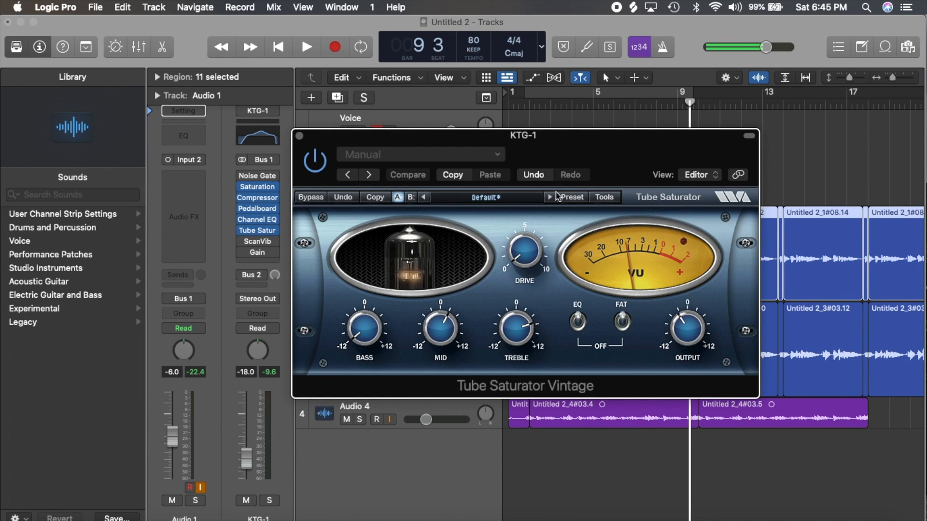
left_click_drag(587, 153, 604, 138)
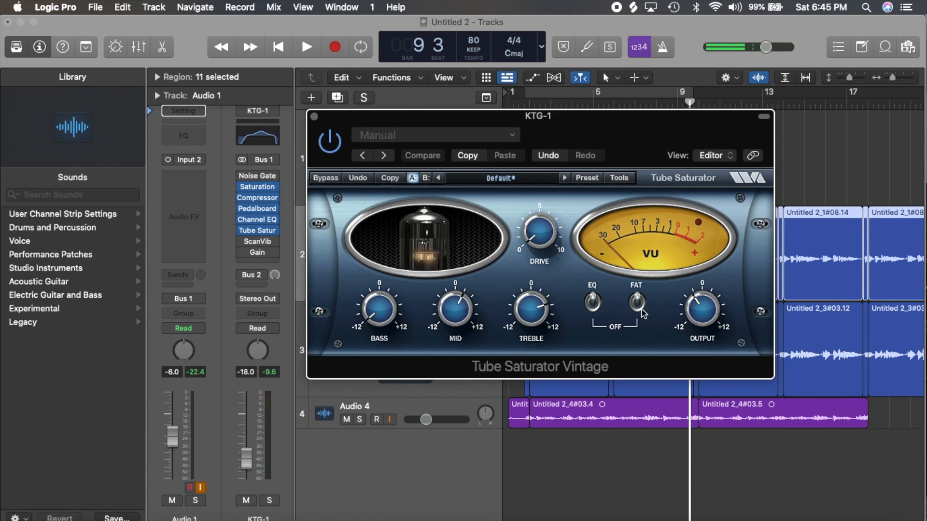
left_click_drag(624, 137, 653, 116)
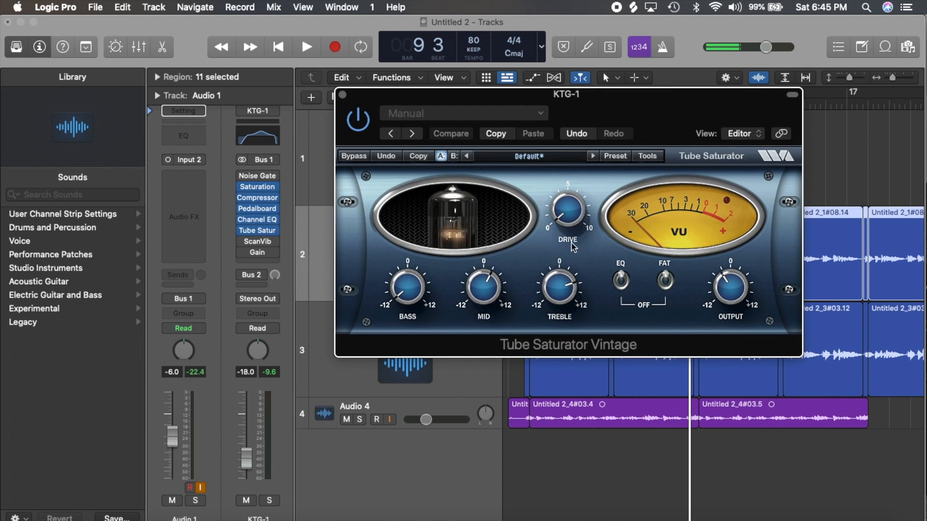
left_click_drag(692, 118, 649, 139)
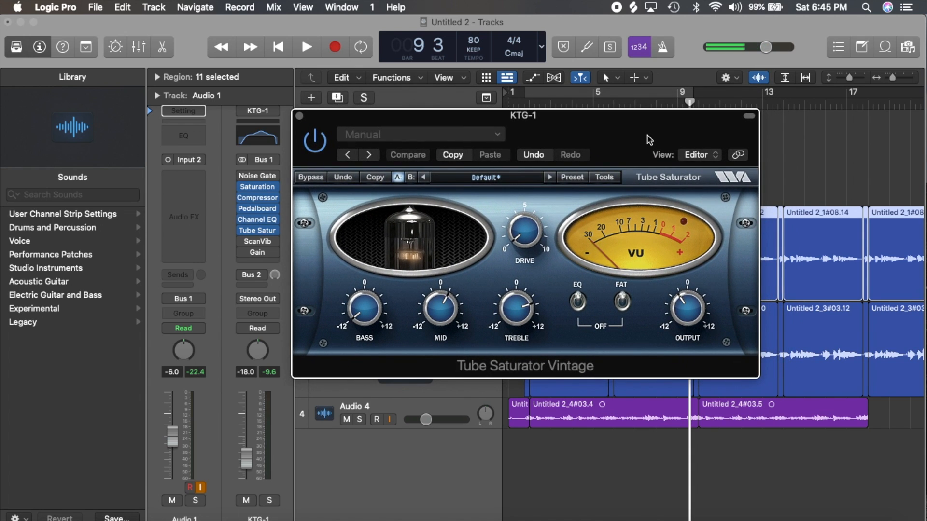
Step: Show the stereo Tube Saturator Vintage entry among the Wave Arts Audio Units, and close the plug-in window
left_click(273, 231)
mouse_move(311, 517)
mouse_move(481, 518)
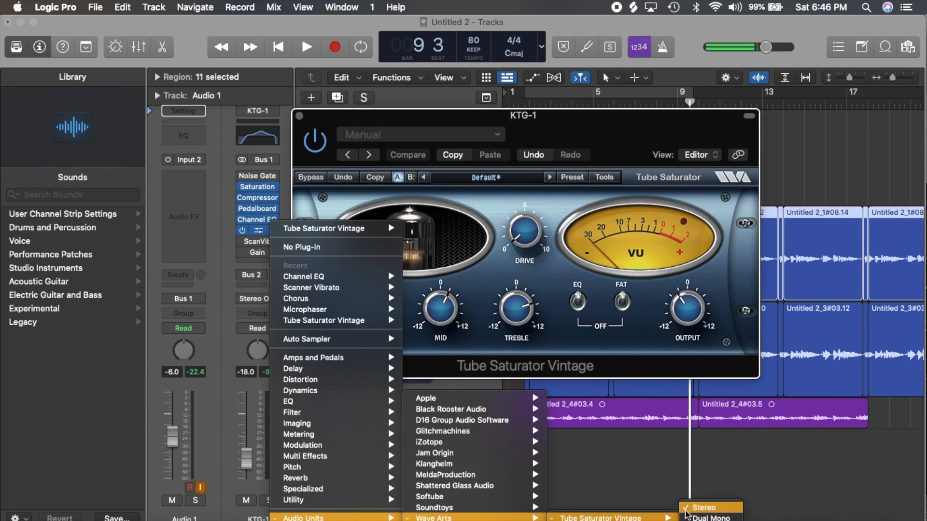
left_click(636, 238)
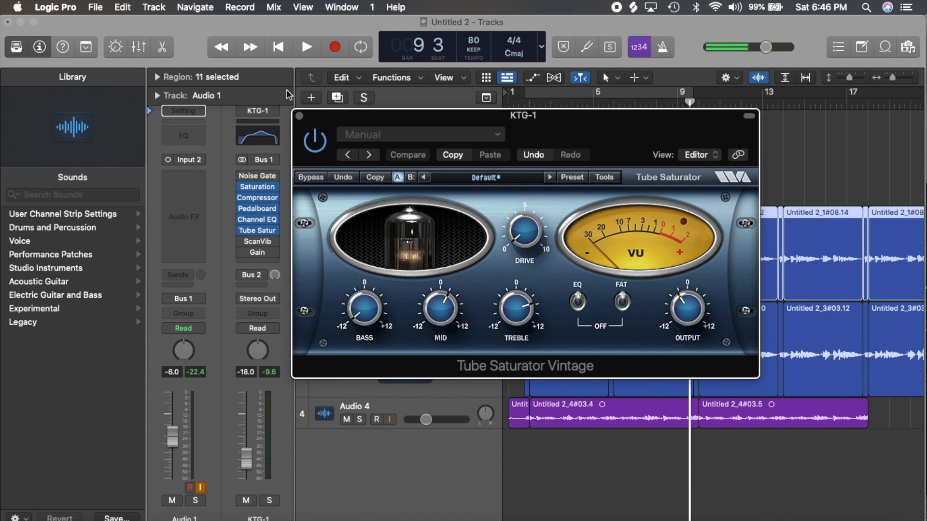
left_click(299, 116)
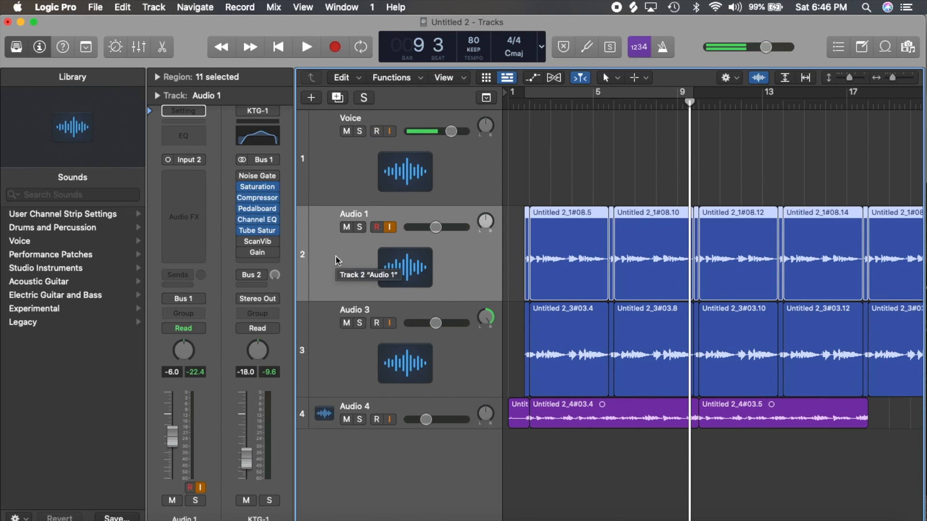
Step: Show Scanner Vibrato among the Modulation effects, and turn it on in KTG-1 to review its Blur Vibrato preset
left_click(275, 244)
mouse_move(390, 451)
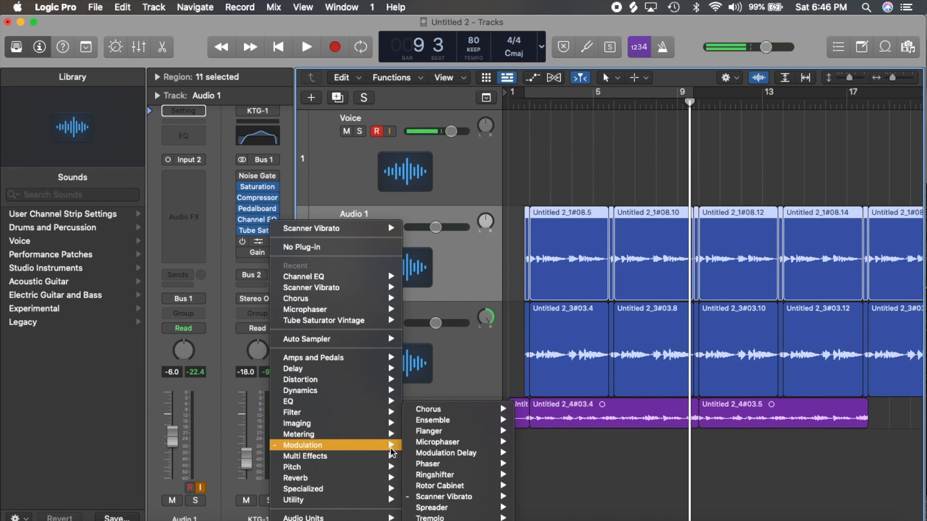
left_click(219, 252)
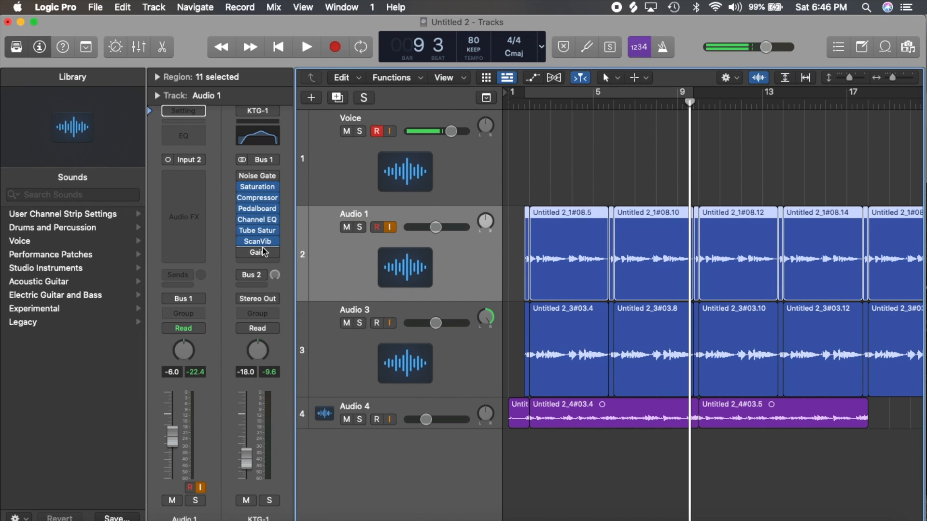
left_click(265, 245)
left_click_drag(560, 212, 558, 175)
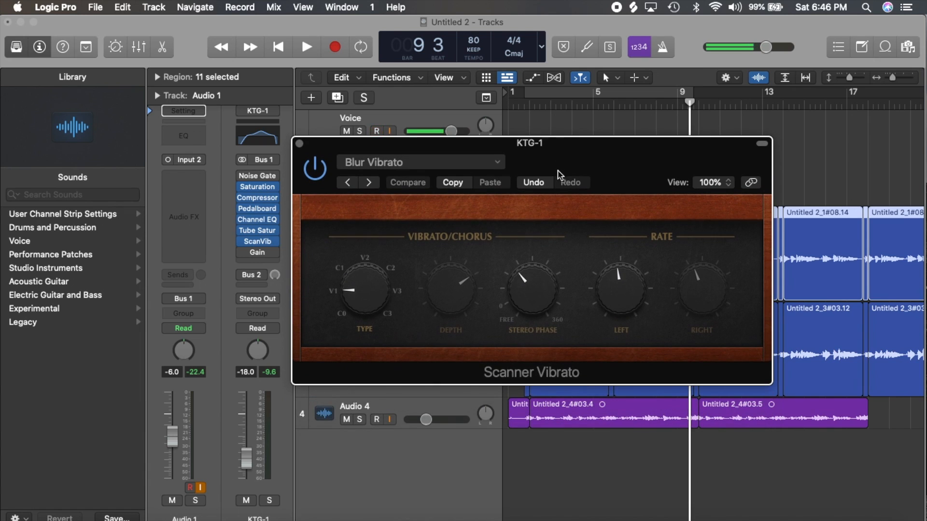
left_click(299, 143)
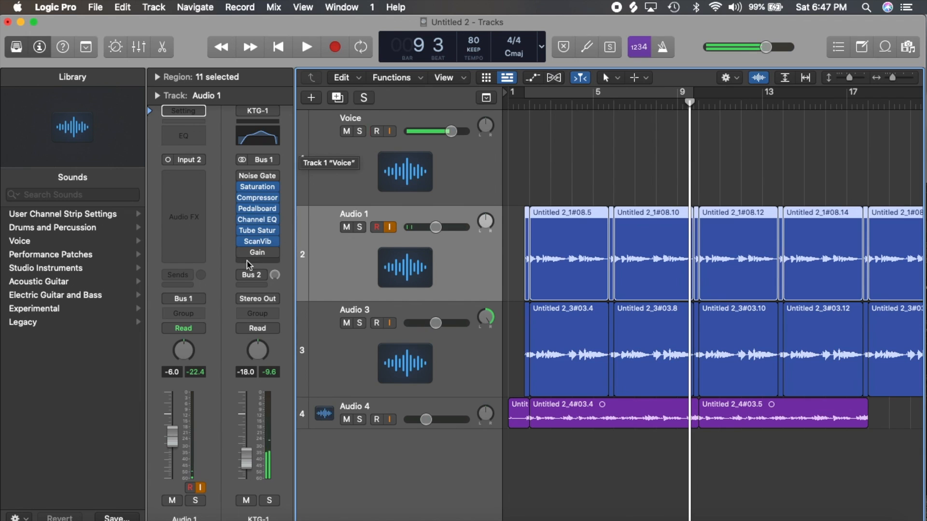
Step: Turn on the Gain plug-in on KTG-1 to review its gain setting, and turn the Noise Gate on as well
left_click(259, 253)
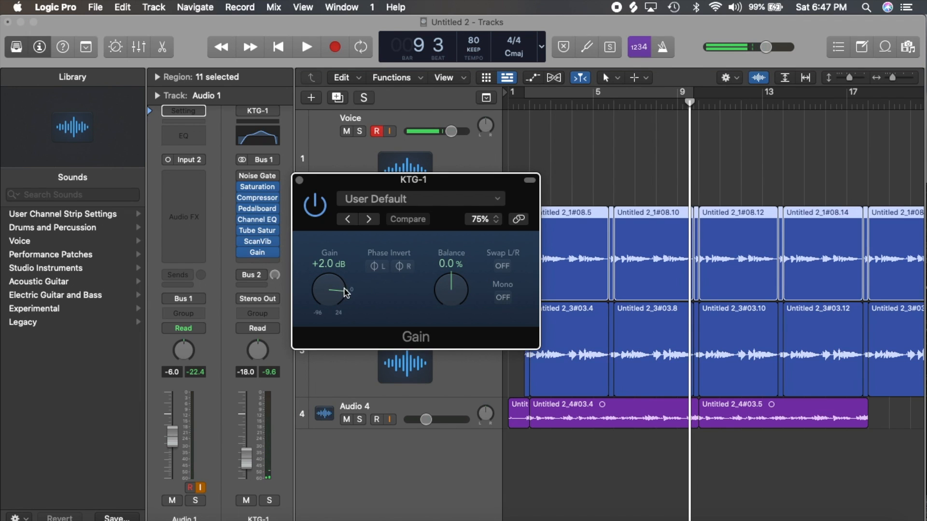
left_click(300, 180)
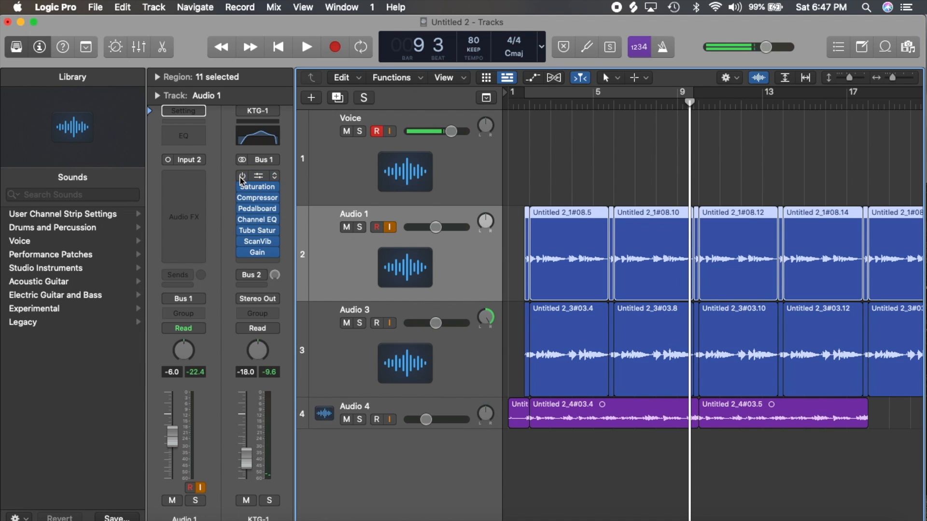
left_click(255, 177)
left_click(300, 181)
left_click(240, 171)
left_click(240, 173)
left_click(239, 174)
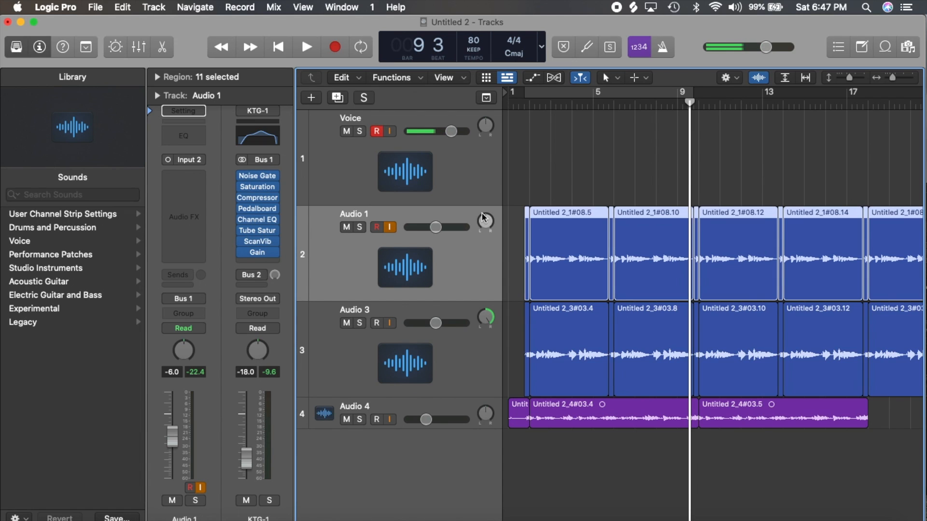
mouse_move(246, 177)
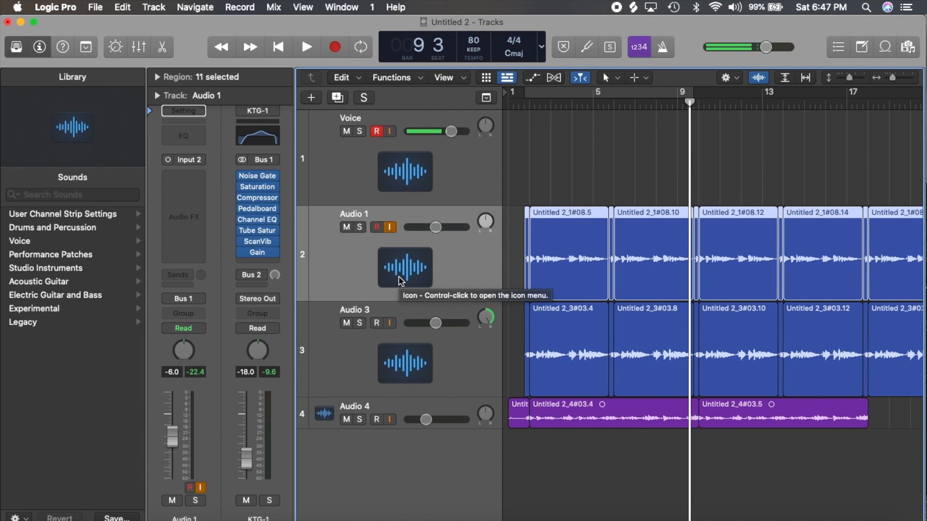
Step: Show the bus destinations offered for the KTG-1 send, and leave its routing unchanged
left_click(252, 279)
mouse_move(290, 370)
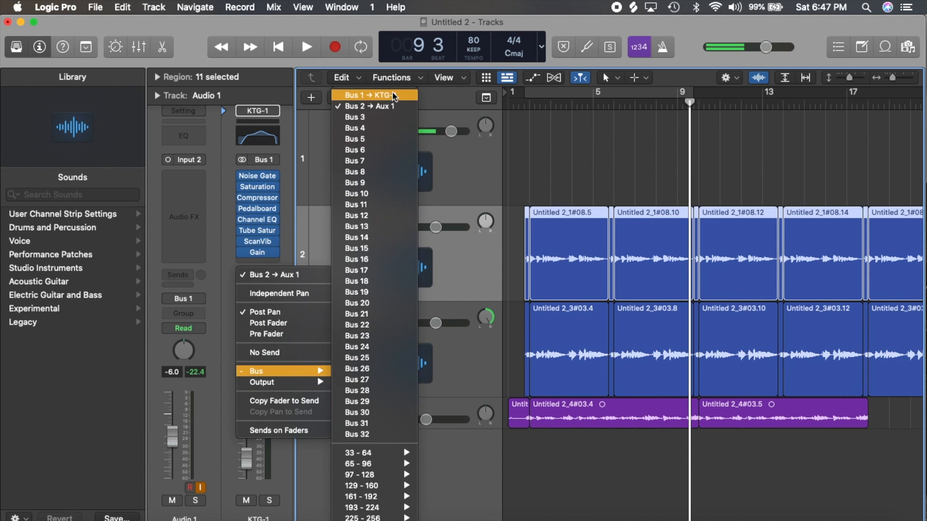
left_click(222, 239)
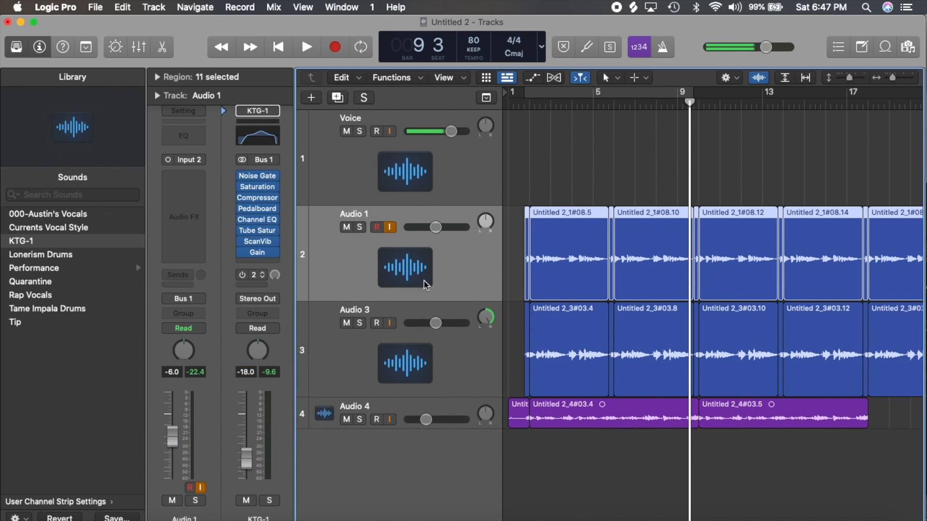
Step: Select Audio 1 and Audio 3 in turn to compare their output routing into the KTG-1 bus
left_click(429, 338)
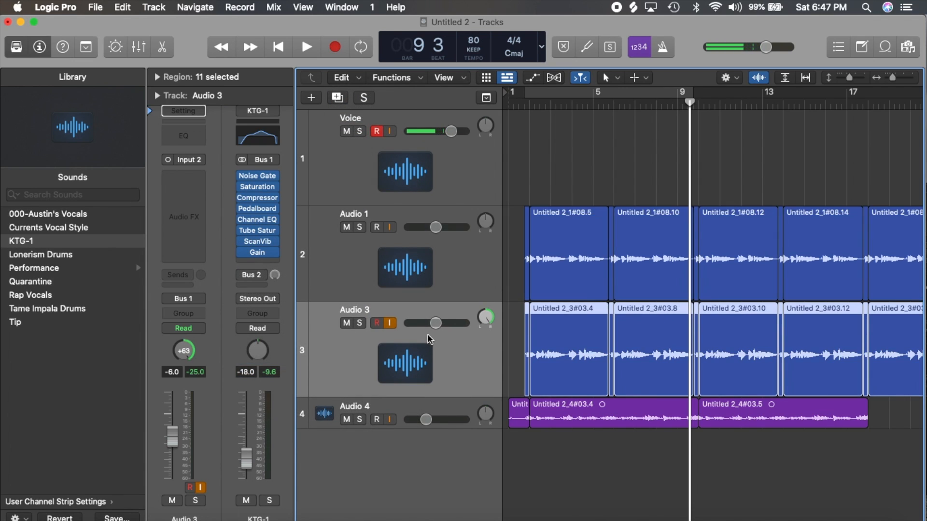
left_click(424, 247)
left_click(401, 344)
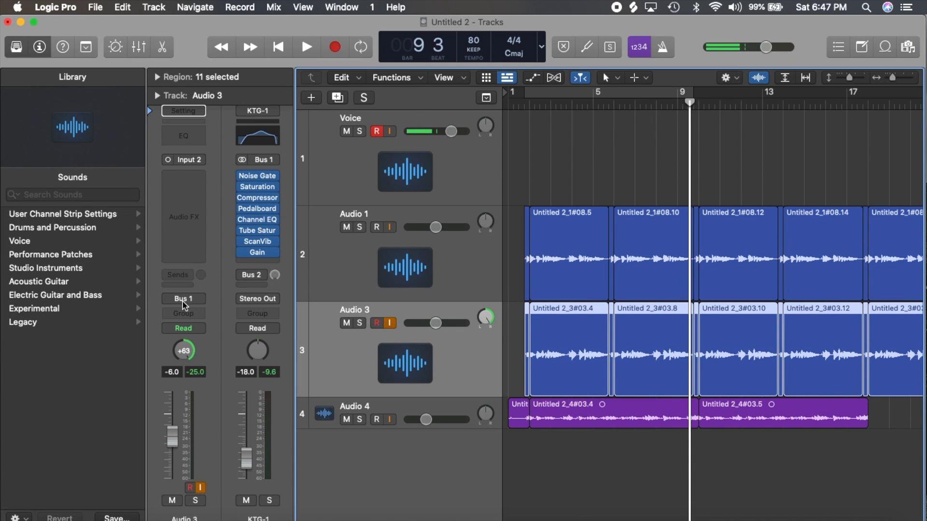
left_click(388, 289)
left_click(383, 374)
Step: Try routing the KTG-1 send to Bus 1 → KTG-1
left_click(257, 276)
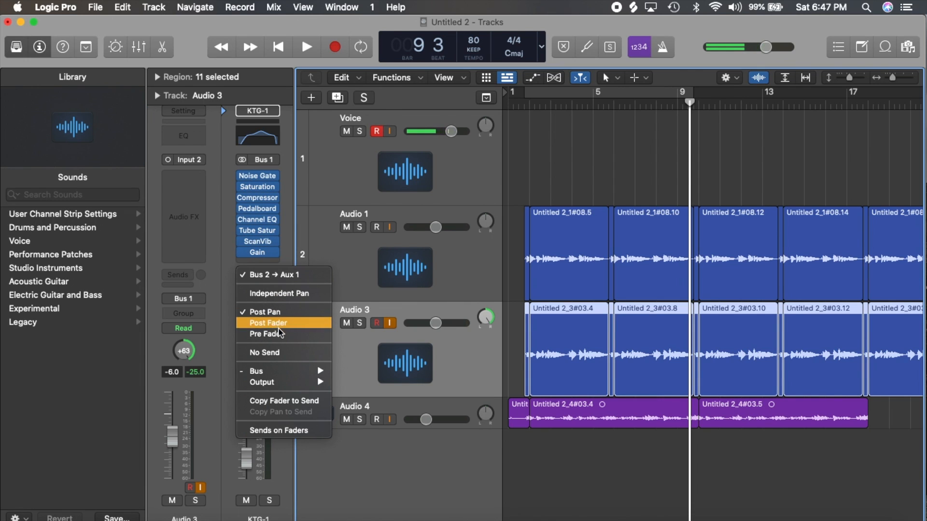
mouse_move(263, 370)
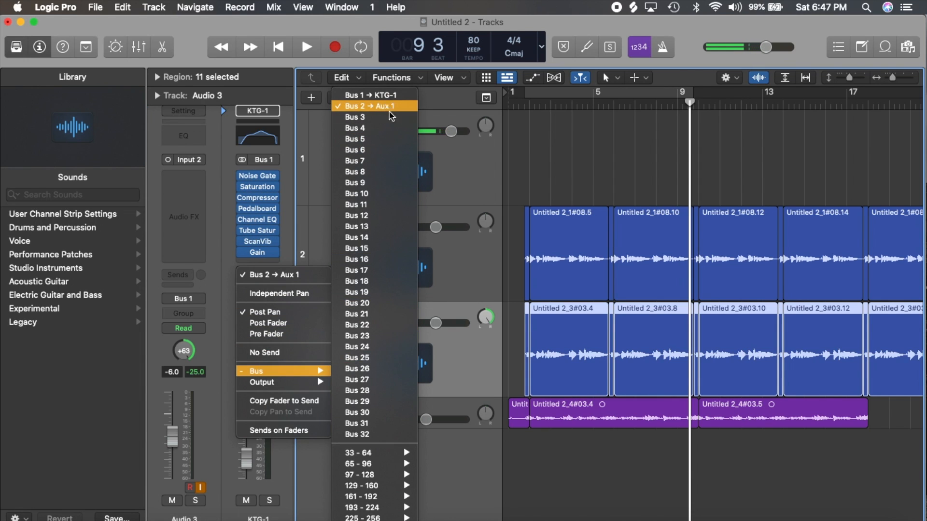
left_click(376, 117)
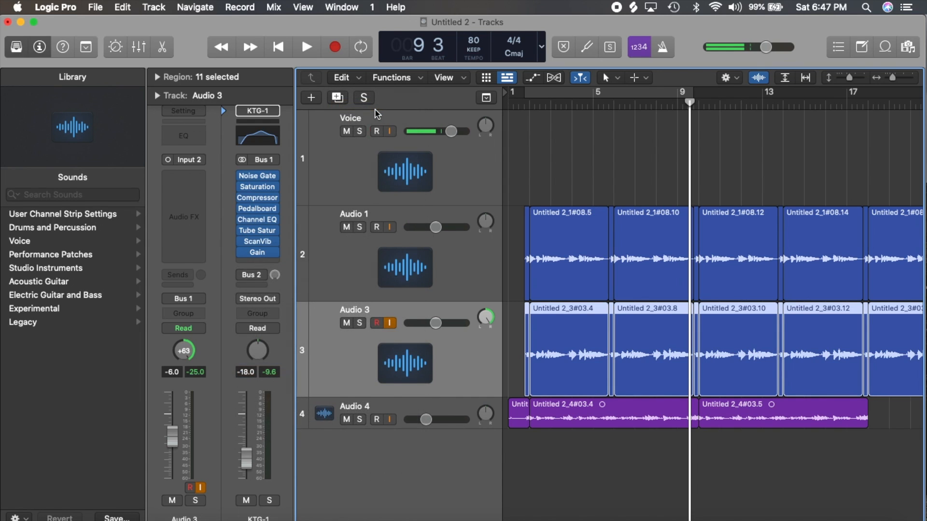
left_click(254, 276)
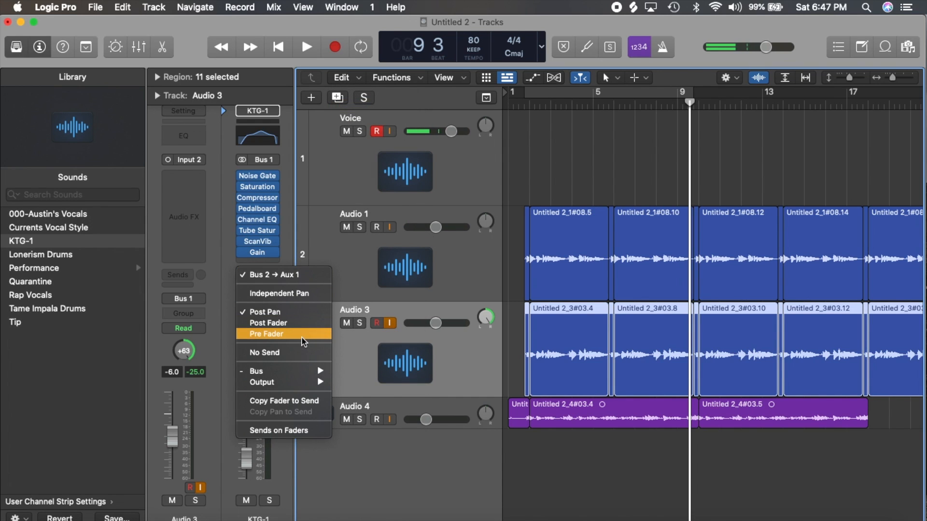
mouse_move(309, 370)
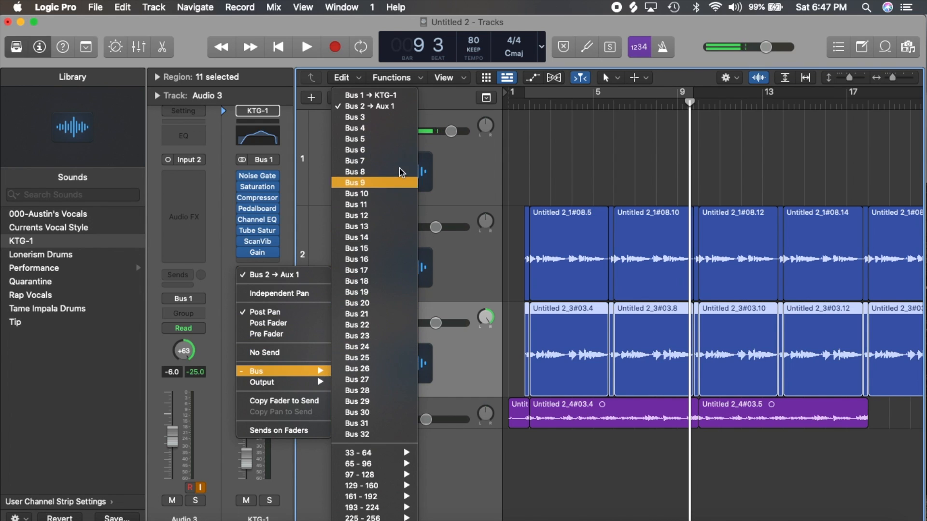
left_click(388, 96)
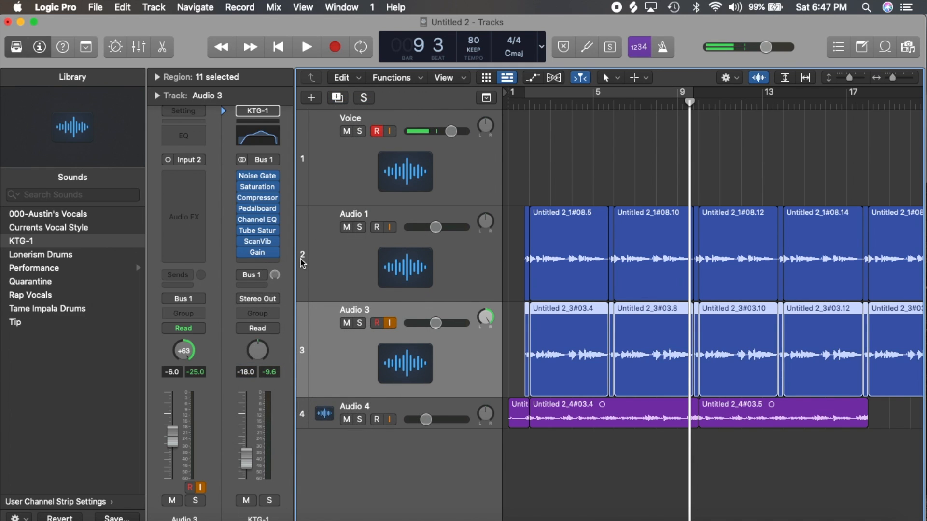
Step: Route the KTG-1 send to Bus 2 → Aux 1 and make the send active
left_click(255, 276)
mouse_move(296, 371)
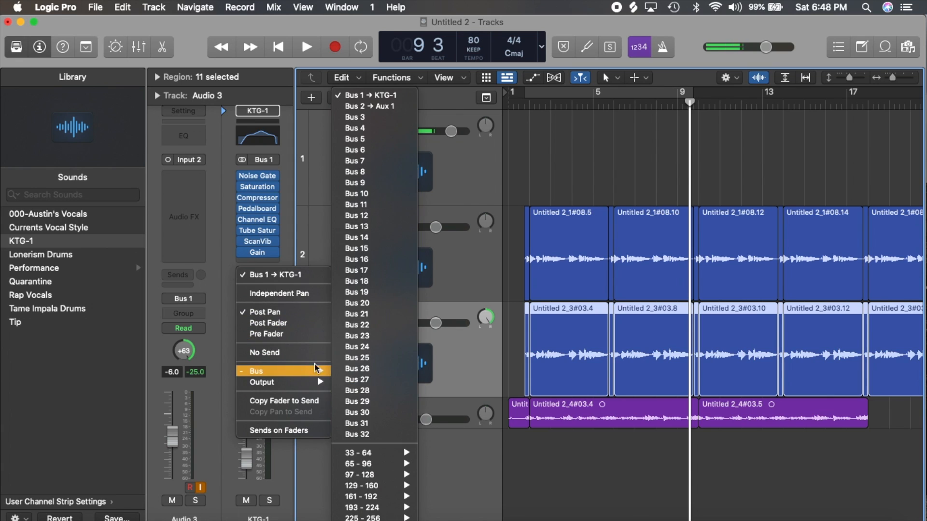
left_click(361, 107)
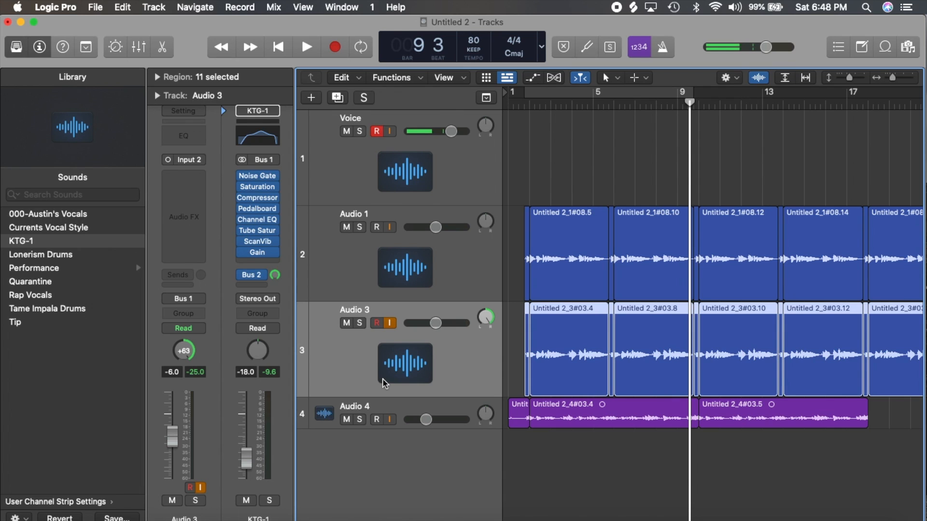
Step: Show the mixer and review the Channel EQ and Tape Delay settings on Aux 1
key("x")
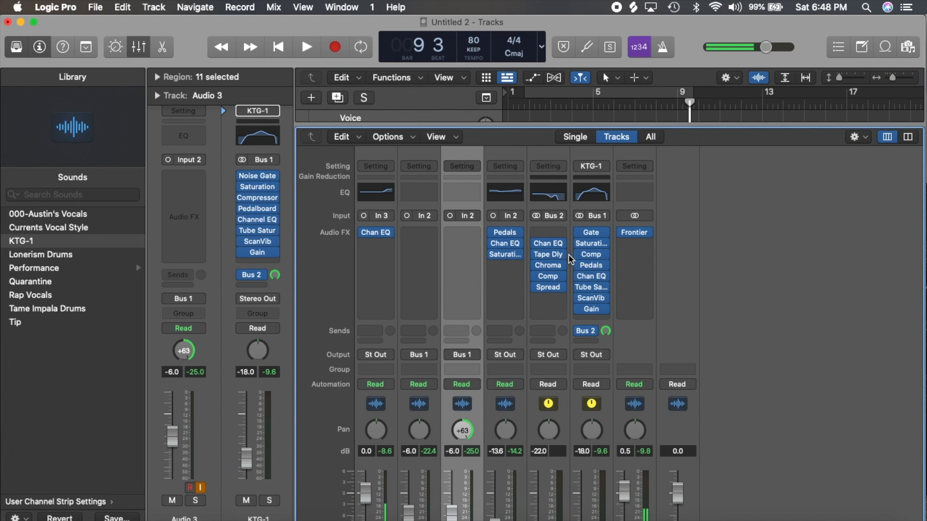
left_click(550, 246)
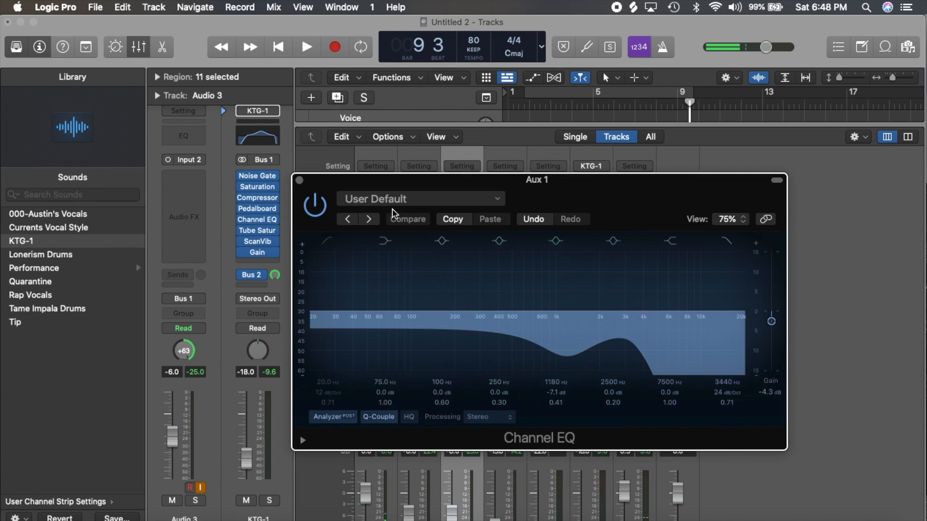
left_click(300, 182)
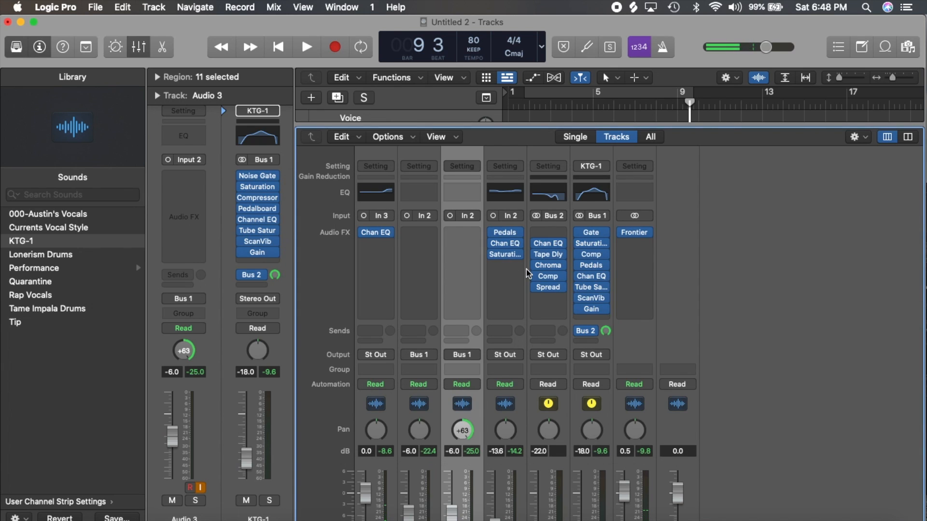
left_click(549, 255)
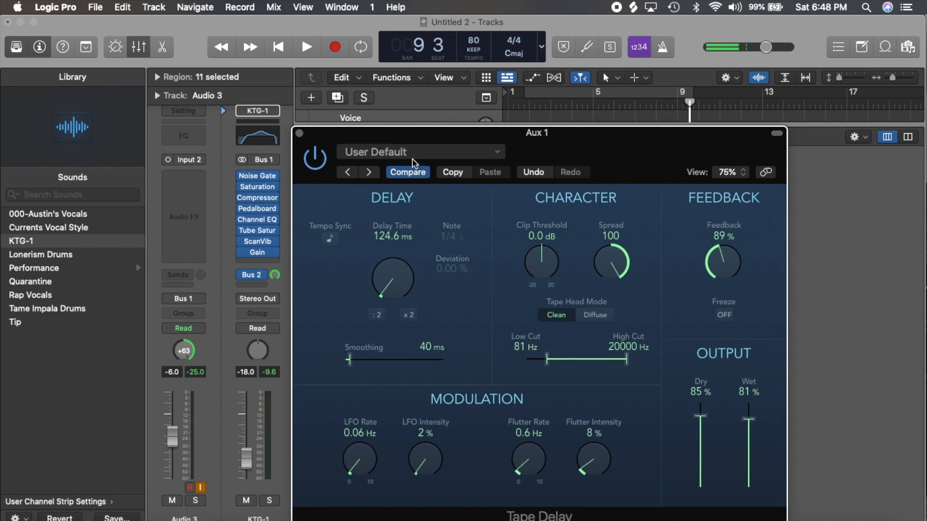
left_click_drag(550, 146, 550, 123)
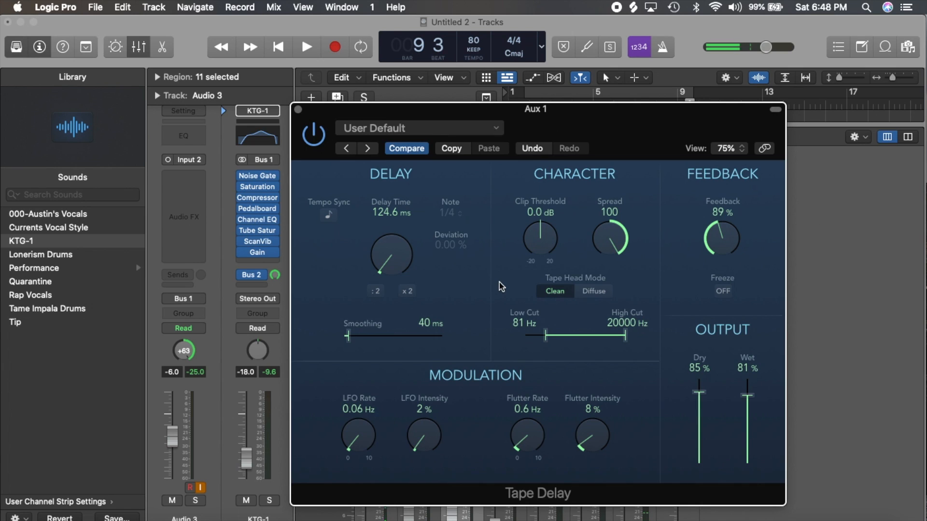
left_click(299, 110)
Step: Shrink the mixer area to reveal more tracks, and review the ChromaVerb settings on Aux 1
left_click_drag(562, 127, 551, 288)
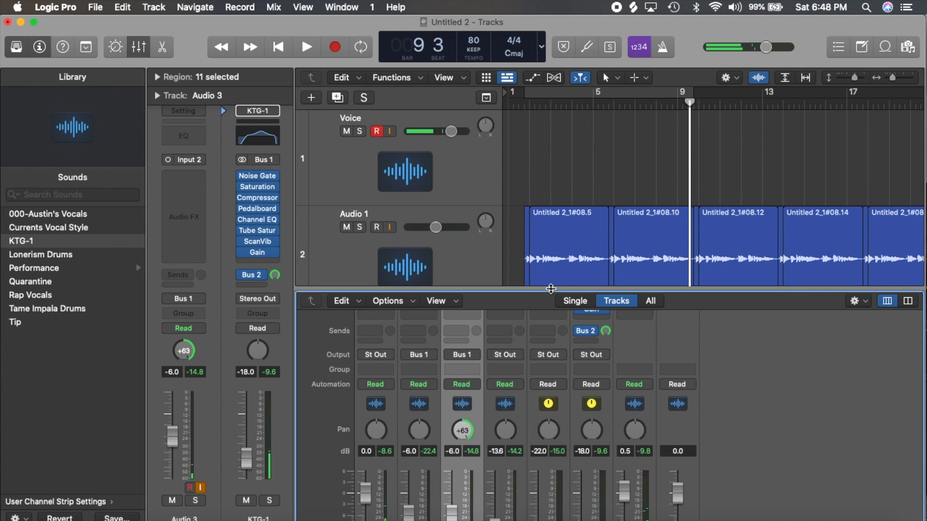
scroll(548, 425, "up", 5)
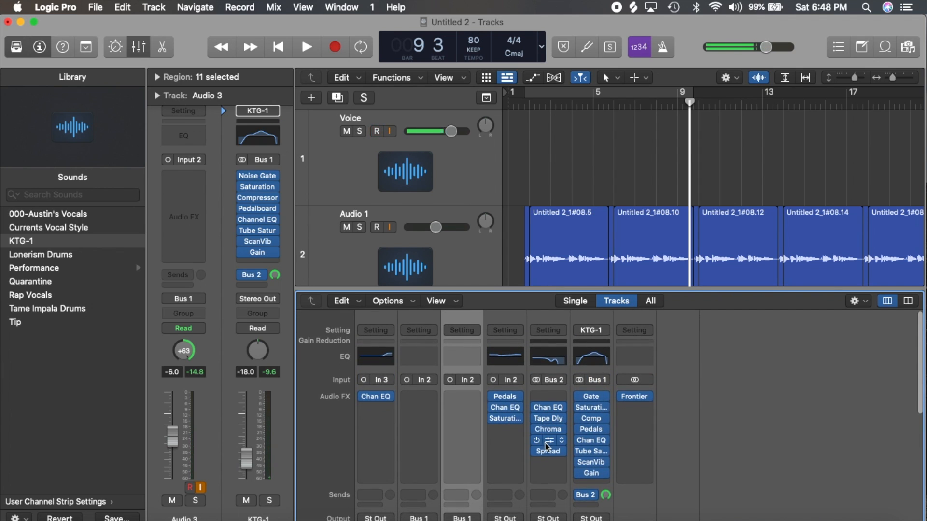
left_click(548, 429)
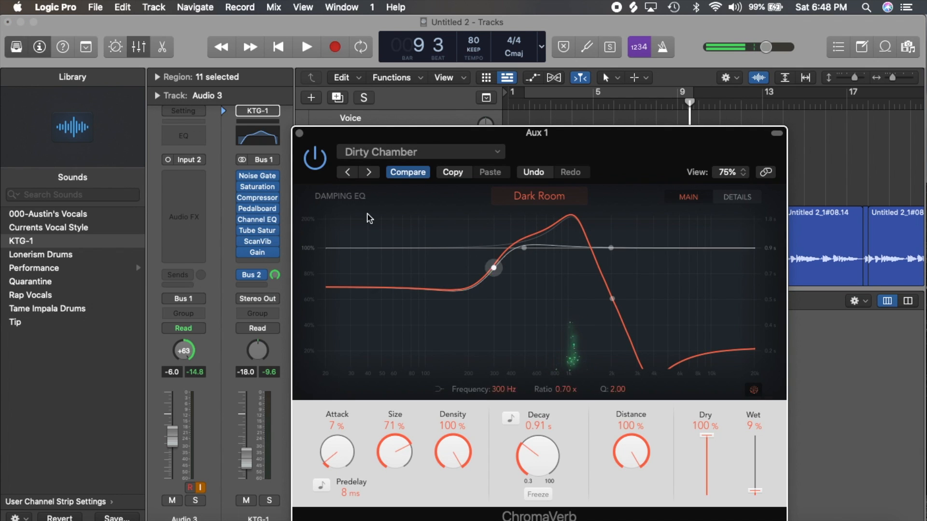
left_click(300, 133)
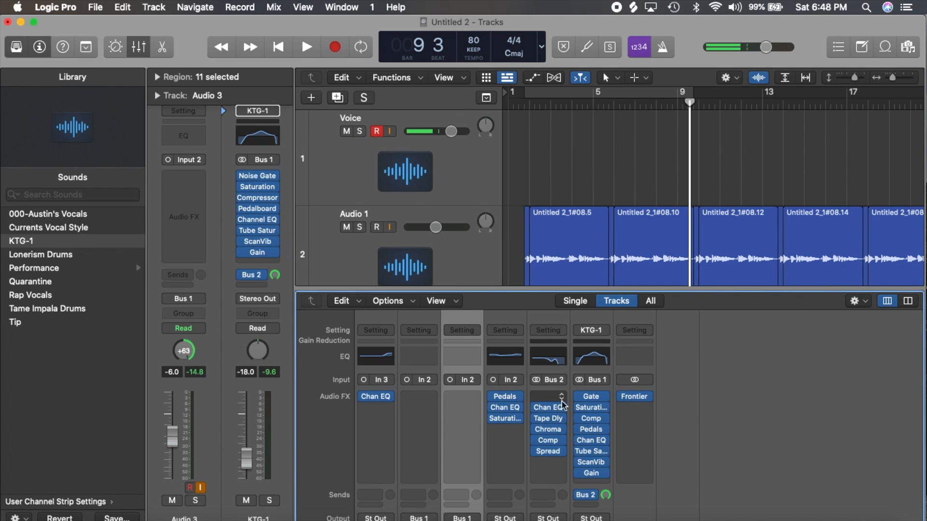
Step: Show the stereo ChromaVerb entry among the Reverb effects for the Aux 1 insert
left_click(557, 439)
left_click(539, 470)
left_click(559, 430)
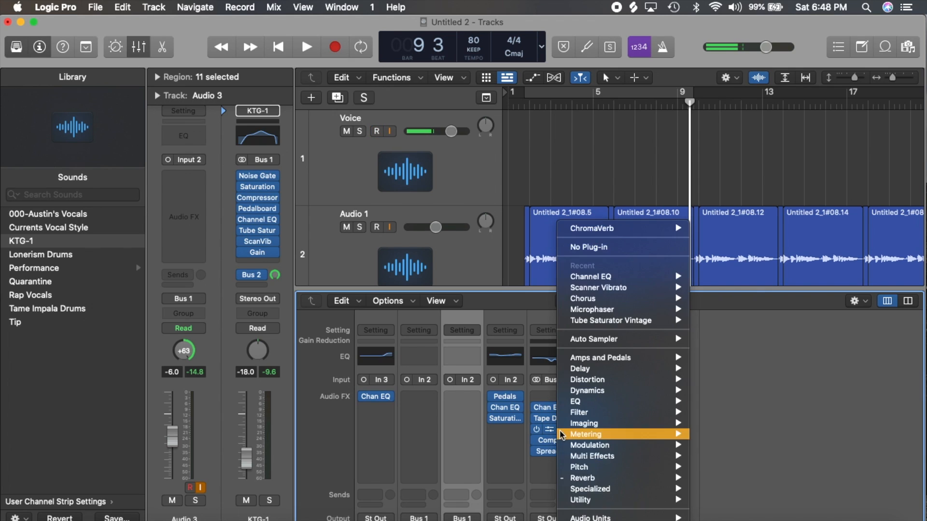
mouse_move(666, 478)
mouse_move(714, 478)
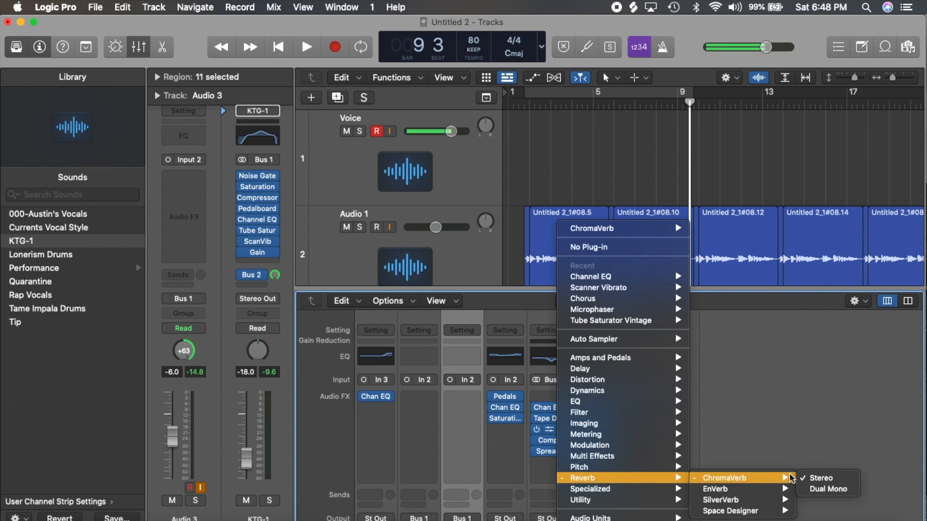
Step: Reopen ChromaVerb on Aux 1 and look up its current preset in the Spaces category
left_click(549, 429)
left_click(451, 152)
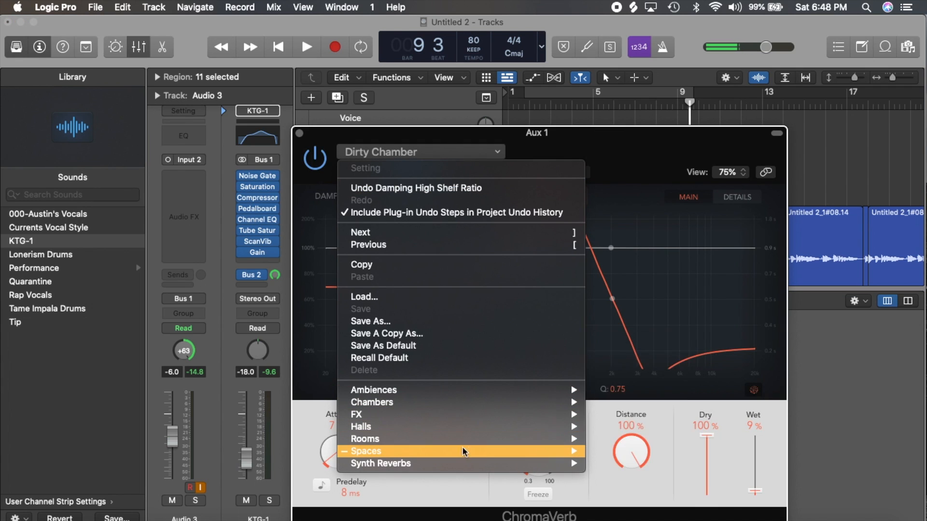
mouse_move(436, 451)
left_click(611, 128)
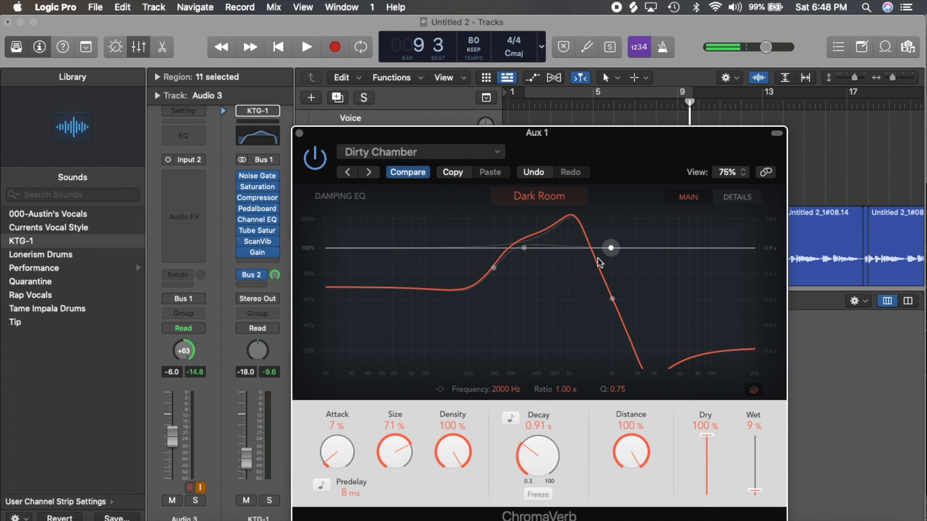
Step: Raise and lower the high-frequency shelf in ChromaVerb's Damping EQ to demonstrate the damping, and close the plug-in window
left_click_drag(611, 298, 607, 238)
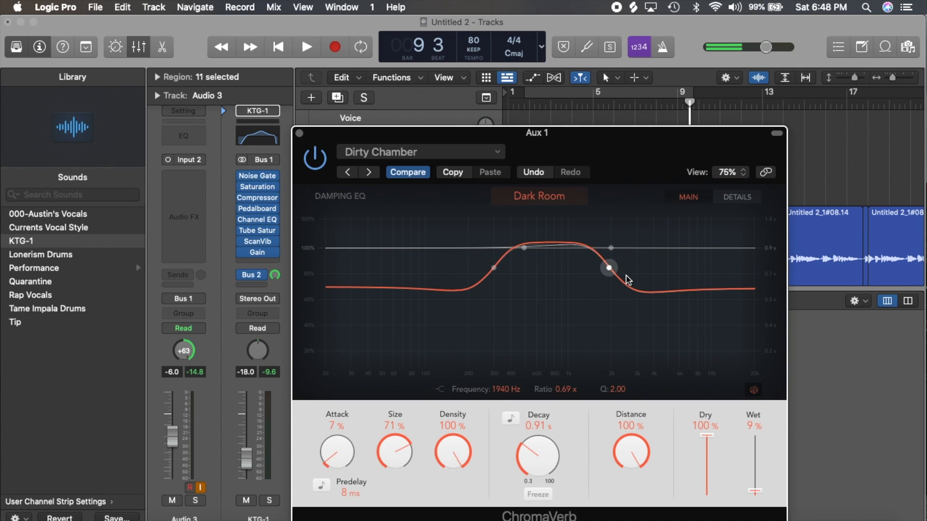
left_click_drag(609, 271, 613, 330)
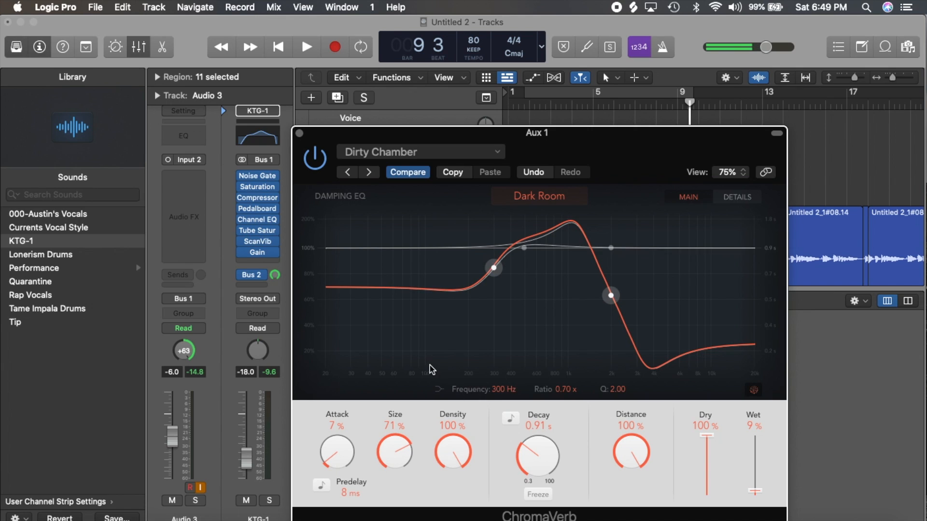
left_click(300, 134)
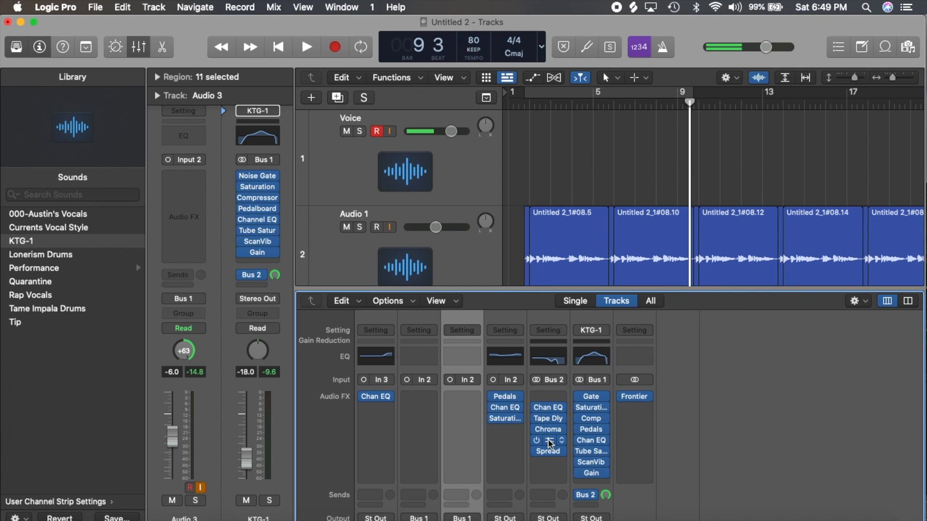
Step: Open the Compressor on Aux 1, review its side-chain bus sources with Bus 1 left selected, and close the plug-in window
left_click(548, 441)
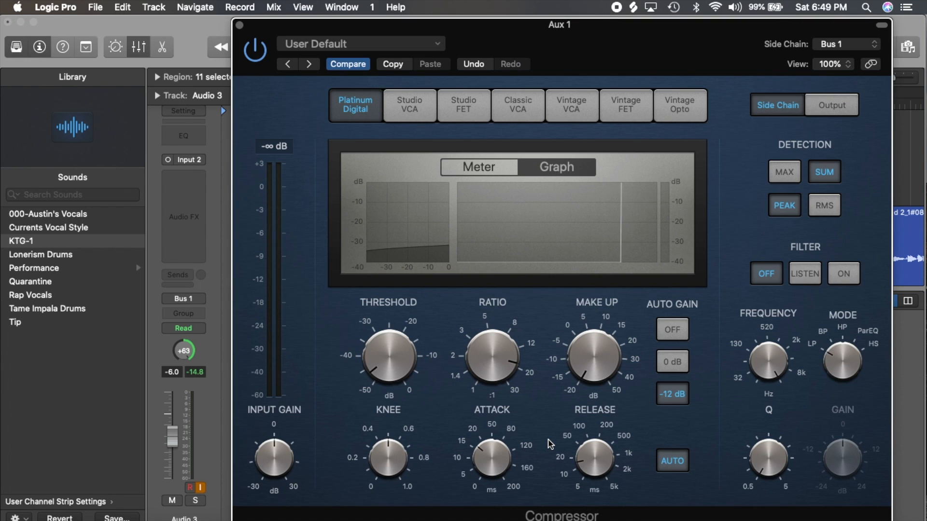
left_click(827, 44)
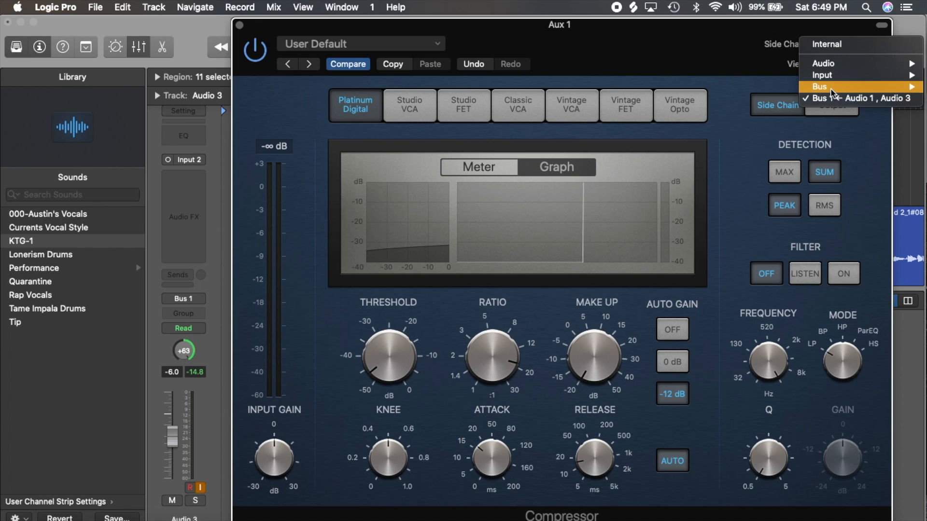
mouse_move(820, 86)
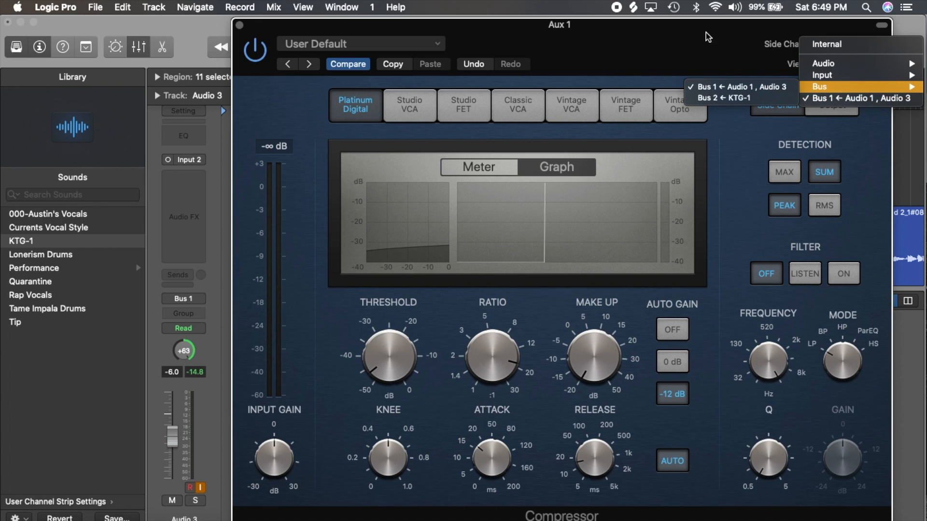
left_click(706, 46)
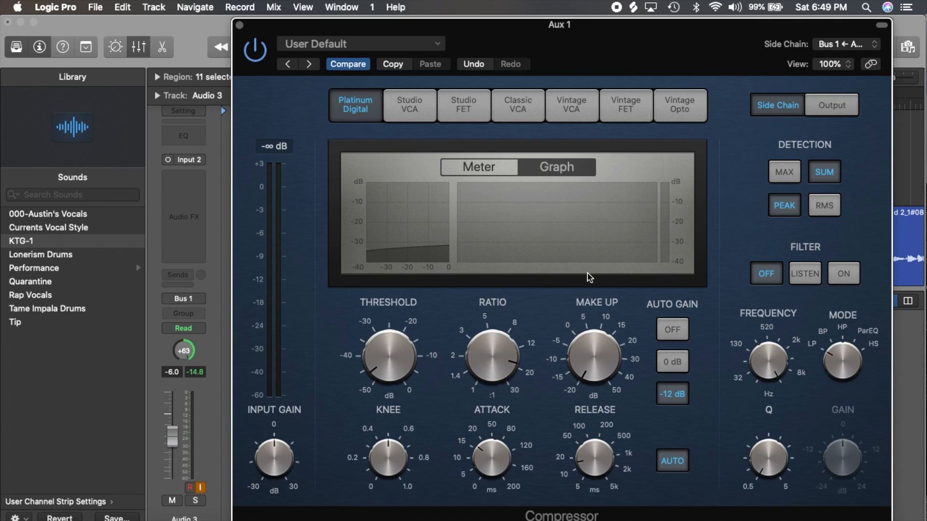
key("space")
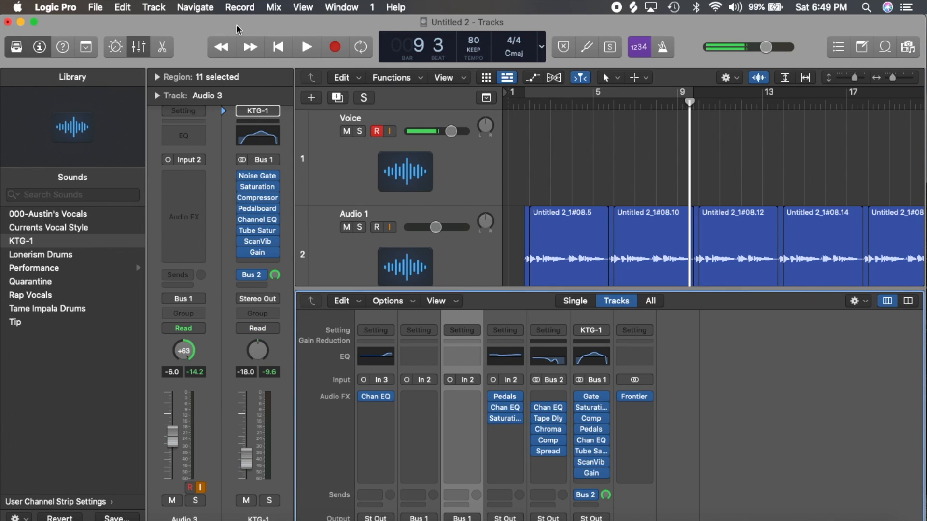
left_click(239, 24)
Step: Review the Stereo Spread settings on Aux 1, show its preset list with Medium Mid & HF Spread, and close the plug-in window
left_click(548, 451)
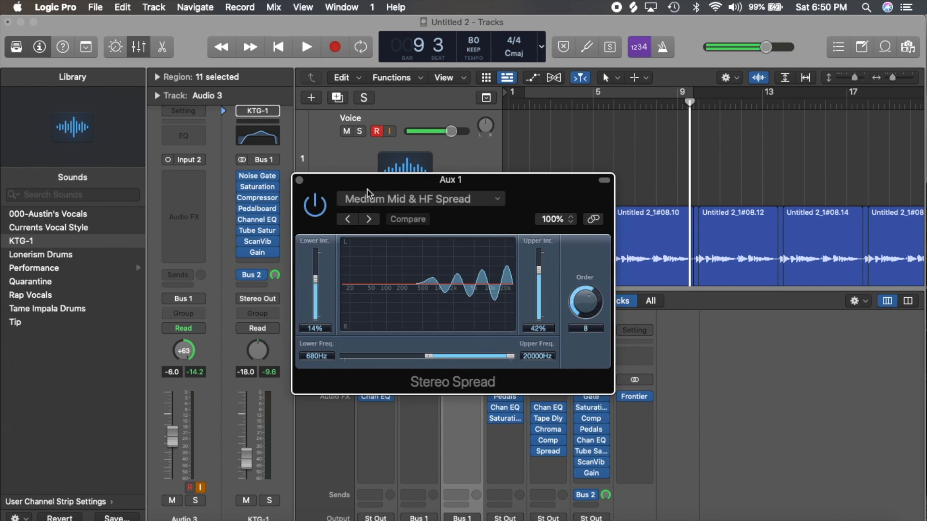
left_click(299, 180)
scroll(574, 203, "down", 3)
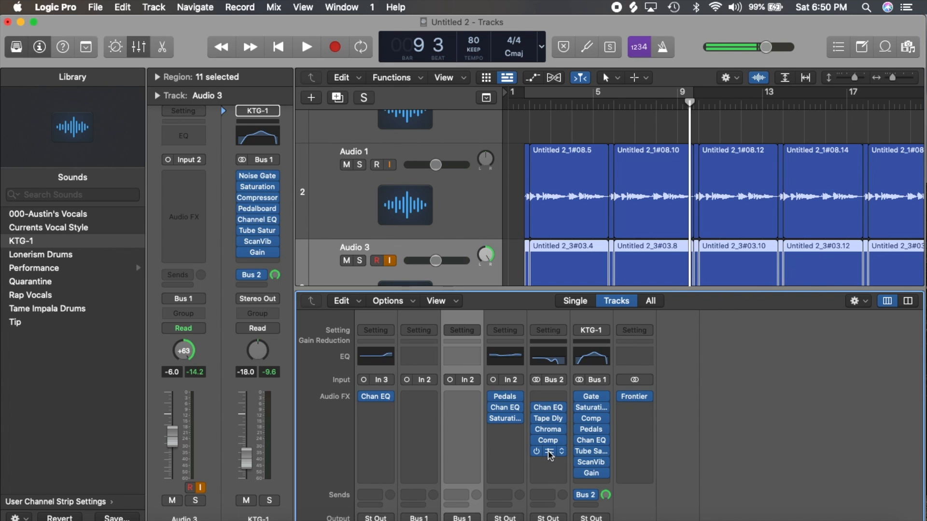
left_click(549, 452)
left_click(392, 201)
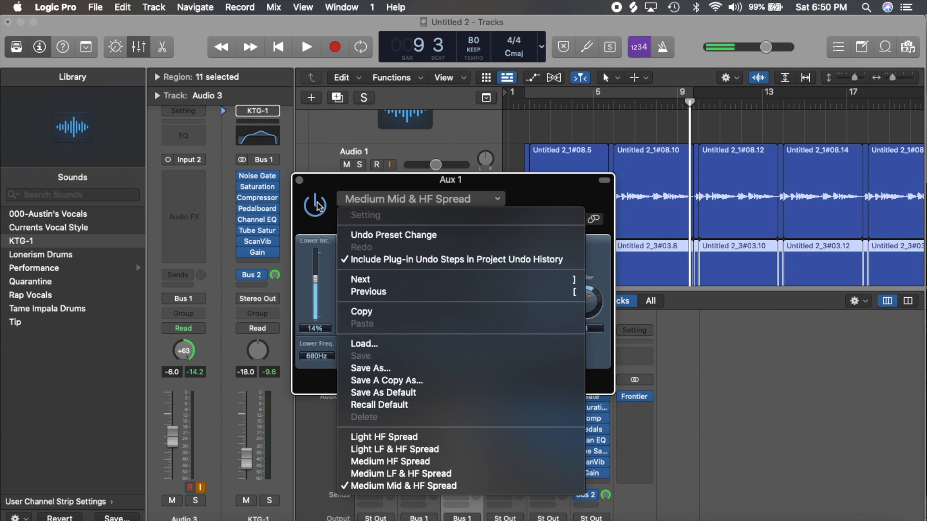
left_click(302, 187)
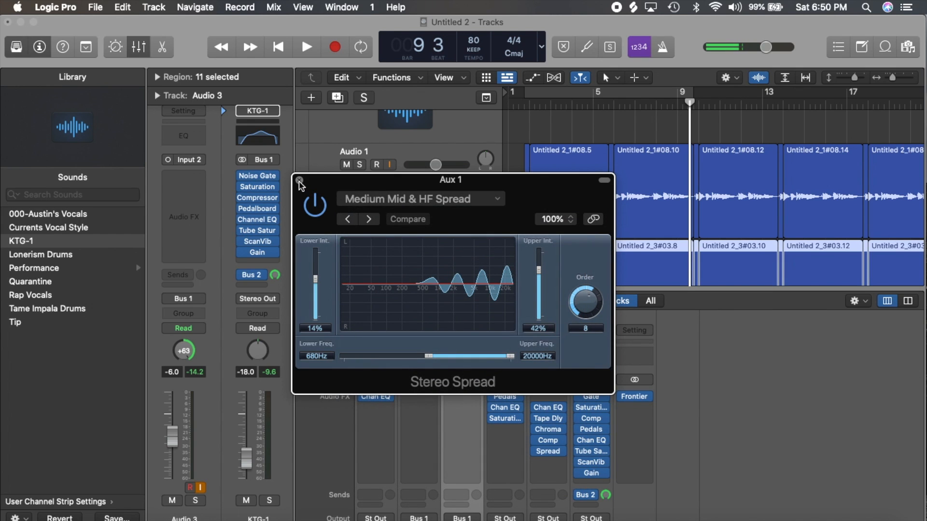
left_click(299, 180)
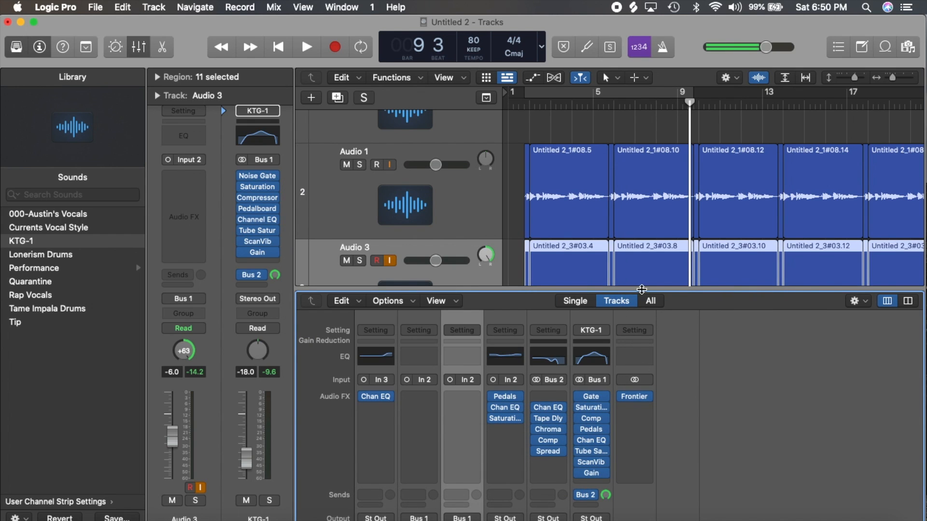
Step: Hide the mixer and select the Audio 1 track to monitor the guitar through it
key("x")
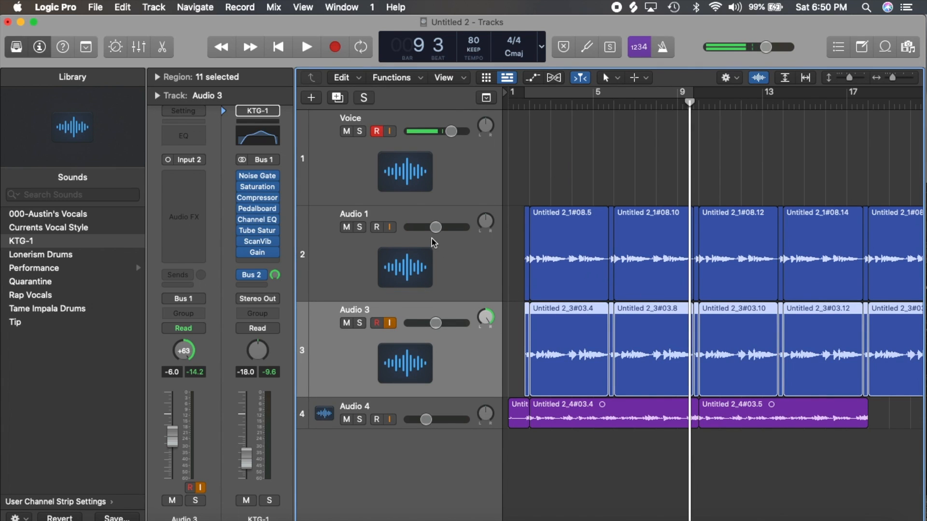
left_click(434, 242)
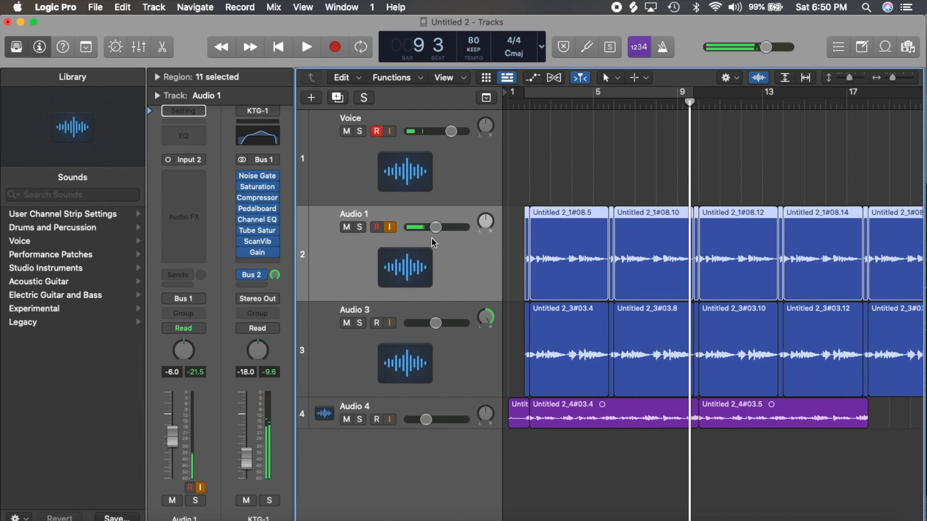
Step: Select the Voice track and minimize the project window
left_click(401, 182)
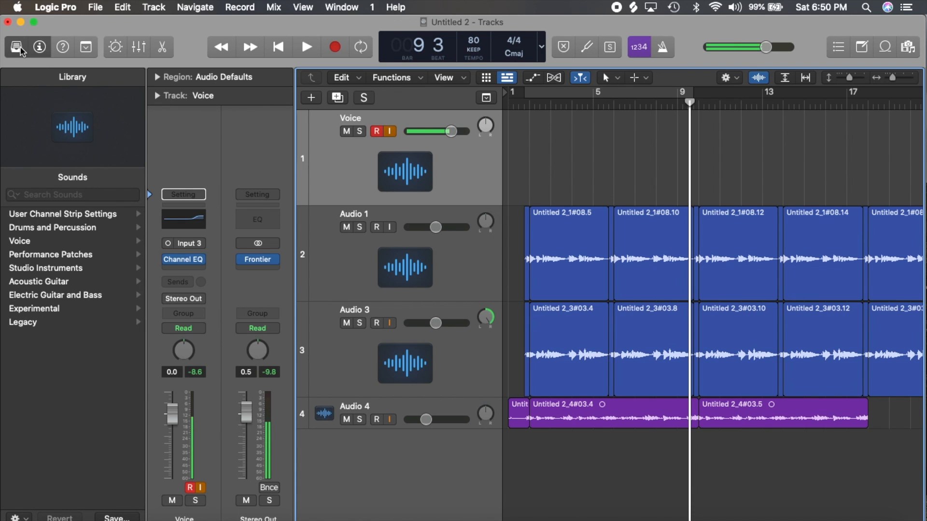
left_click(21, 22)
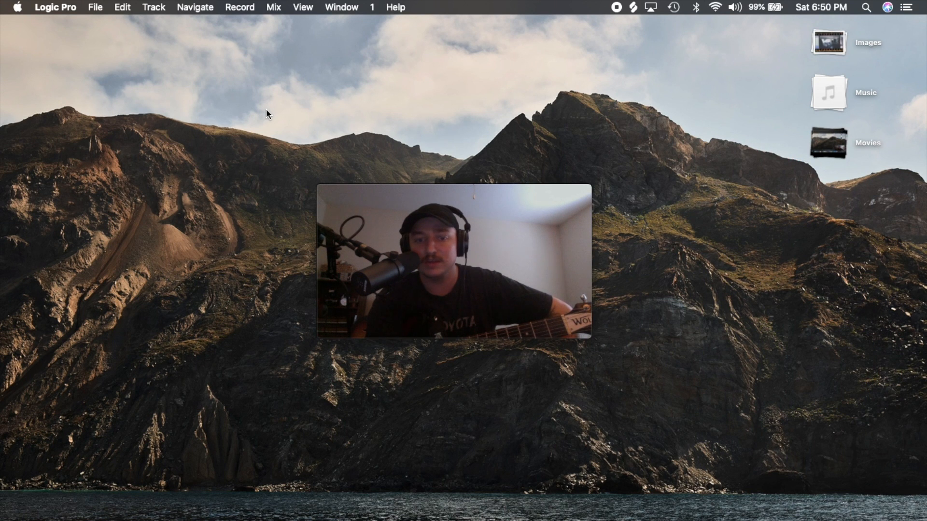